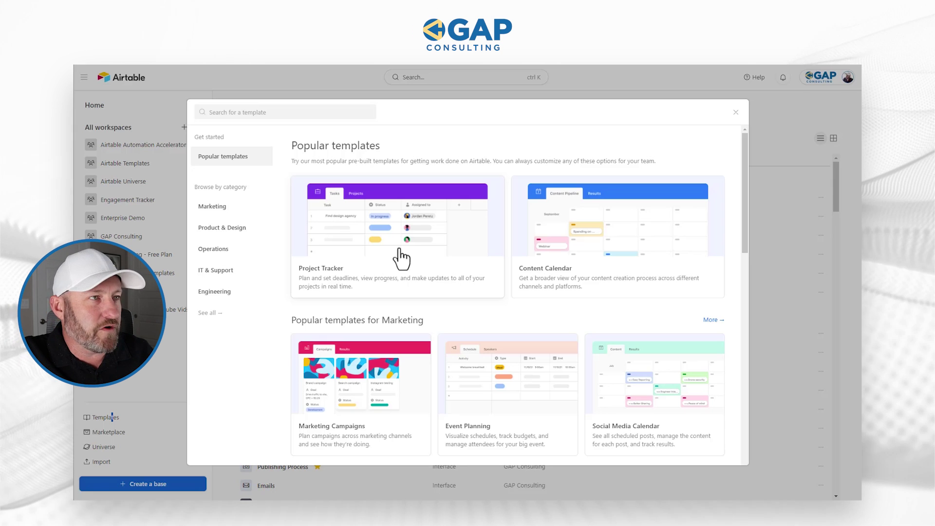
Open the Project Tracker template from the template gallery
left_click(736, 112)
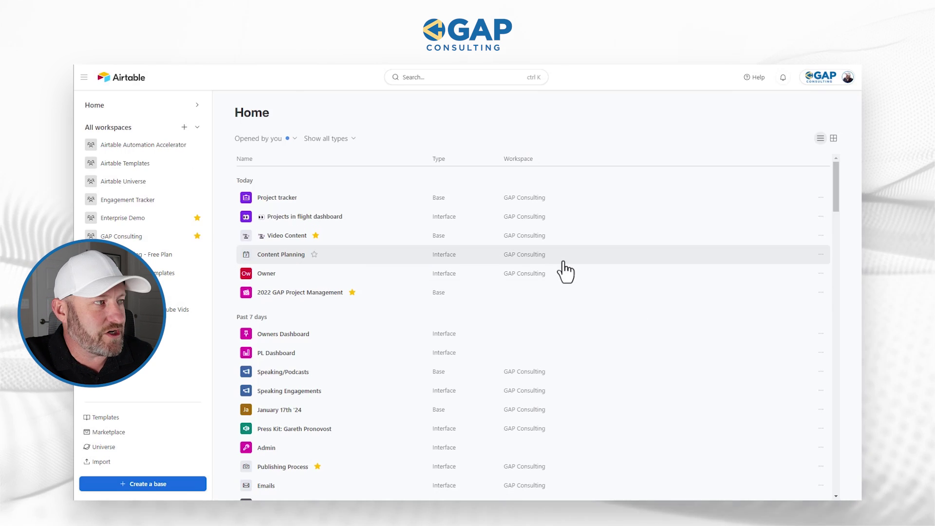
left_click(144, 423)
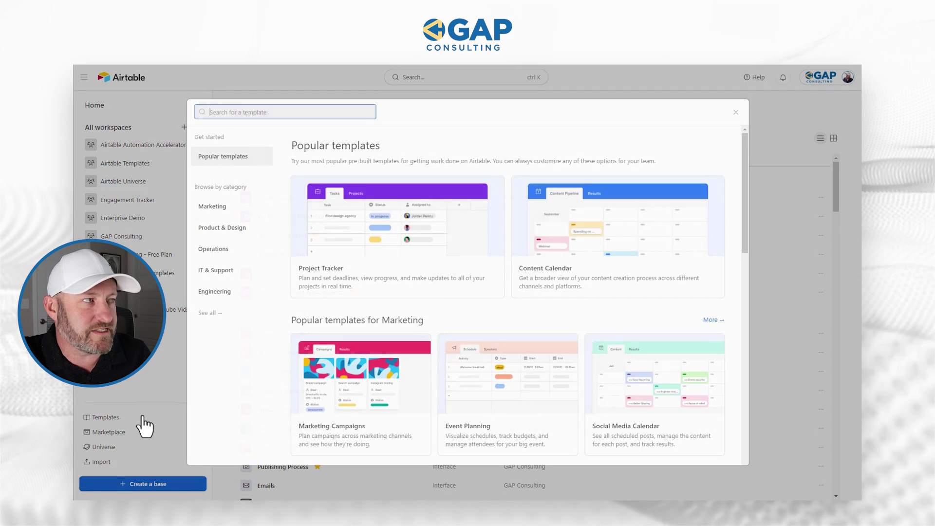
left_click(403, 260)
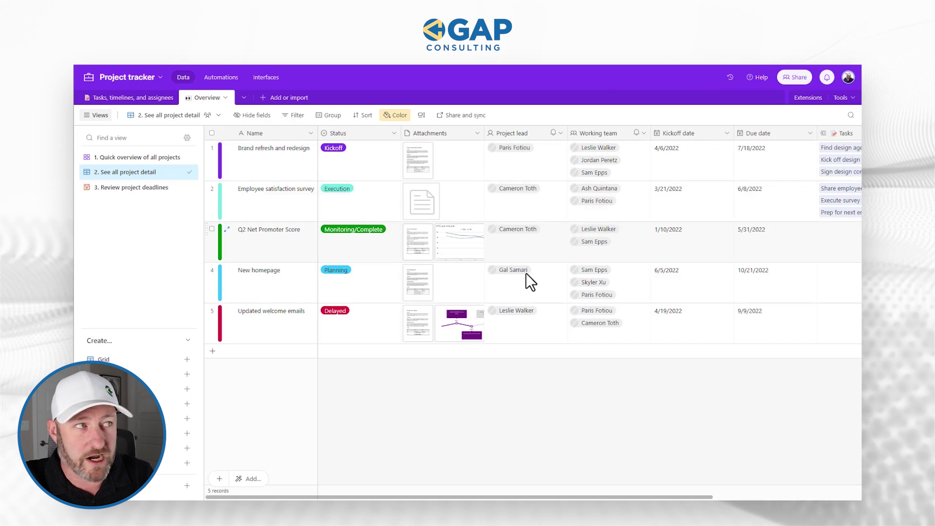
Review the project names in Overview and the Find design agency record's fields in the Tasks, timelines, and assignees table
left_click_drag(277, 168, 287, 331)
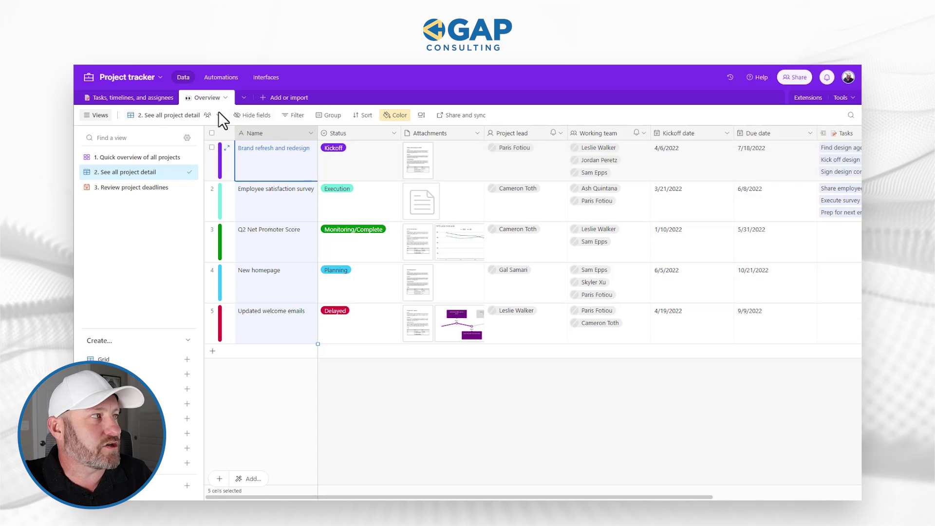
left_click(142, 101)
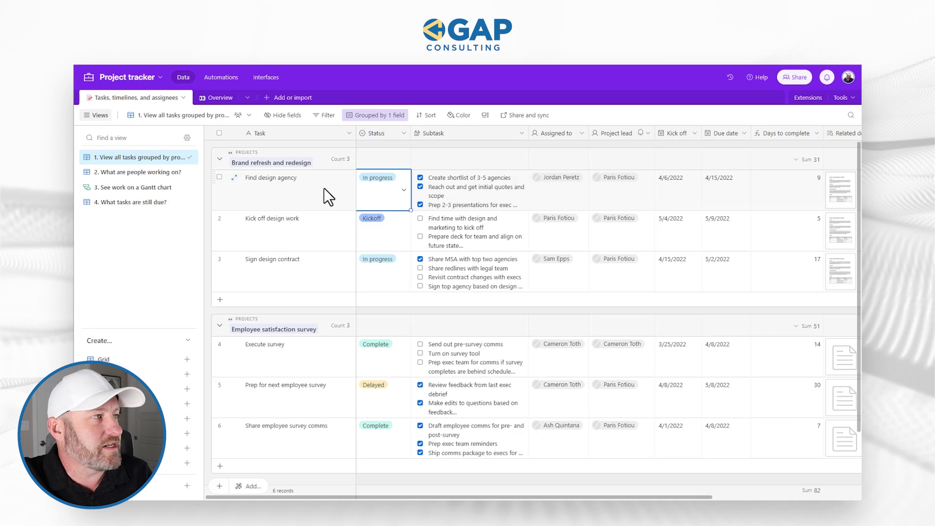
left_click(324, 188)
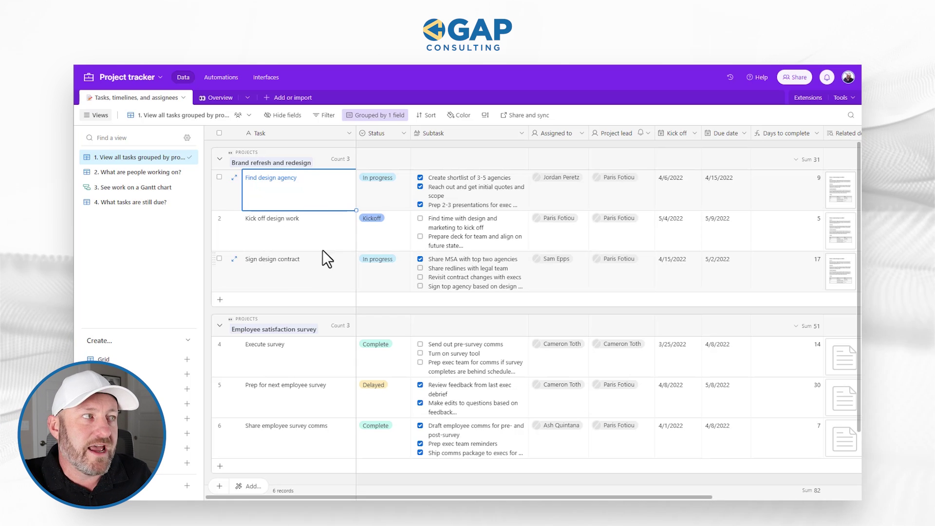
left_click(378, 188)
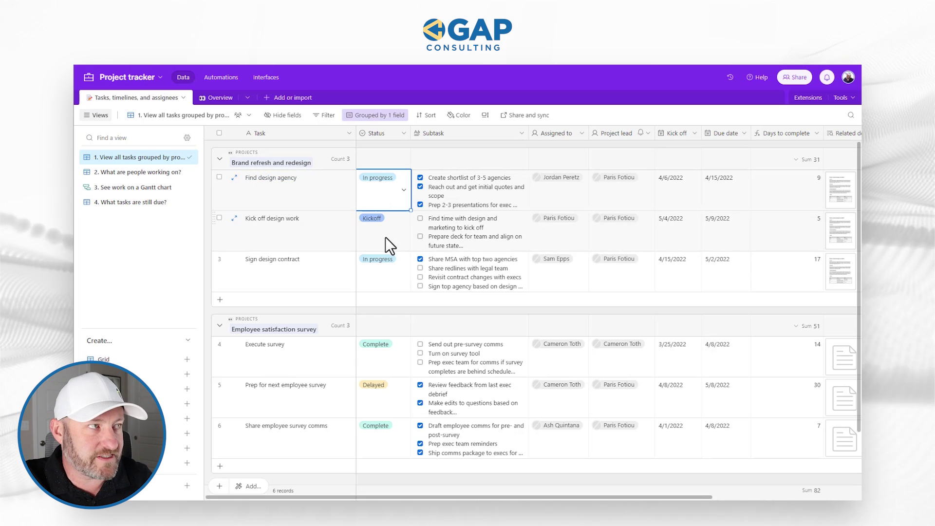
left_click(464, 186)
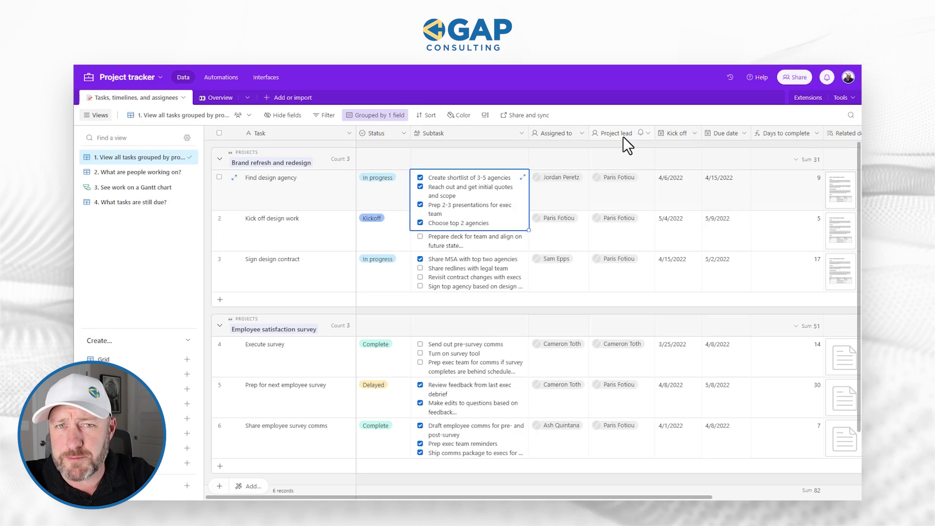
left_click(674, 195)
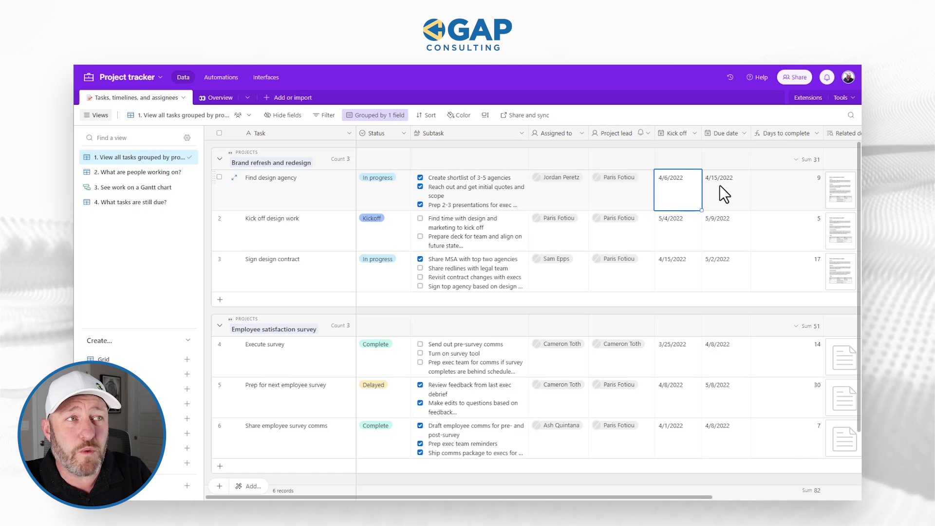
left_click(782, 188)
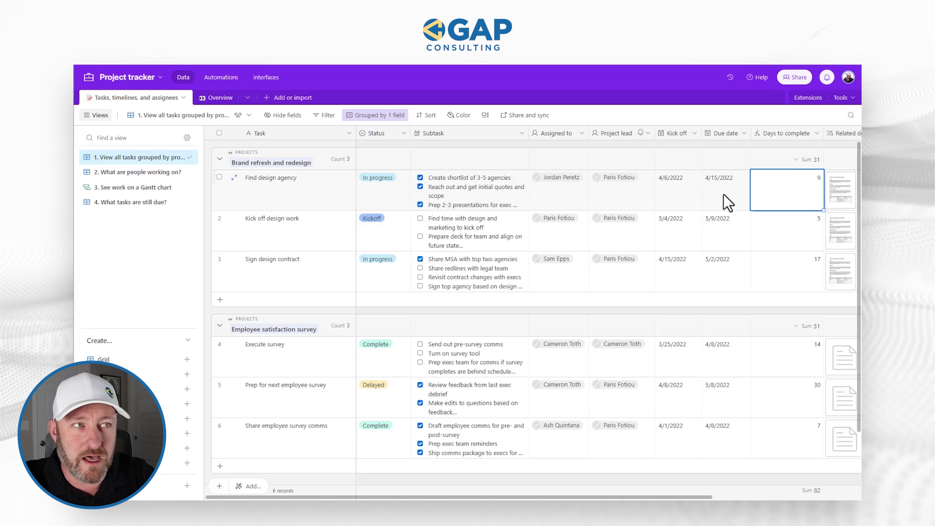
left_click(831, 199)
key("Right")
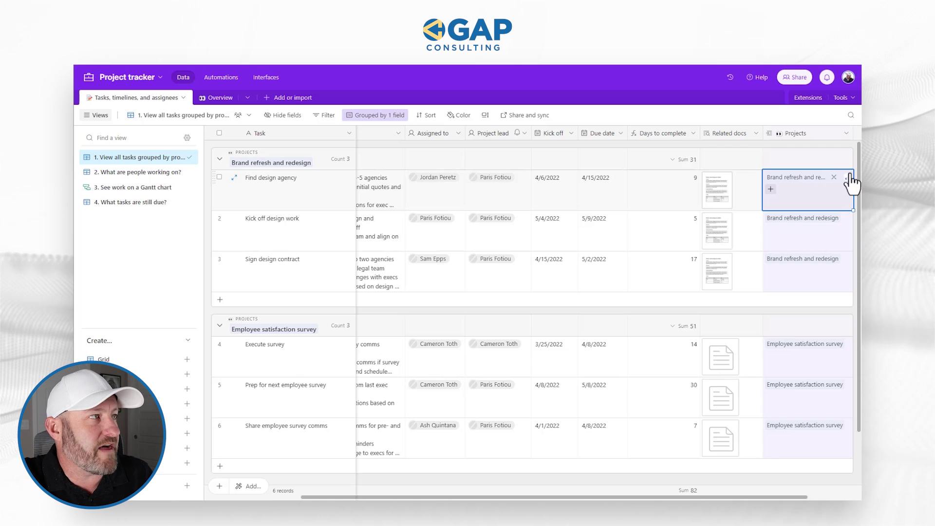
Go to the base's interfaces and open the Projects in flight dashboard for editing
left_click(263, 80)
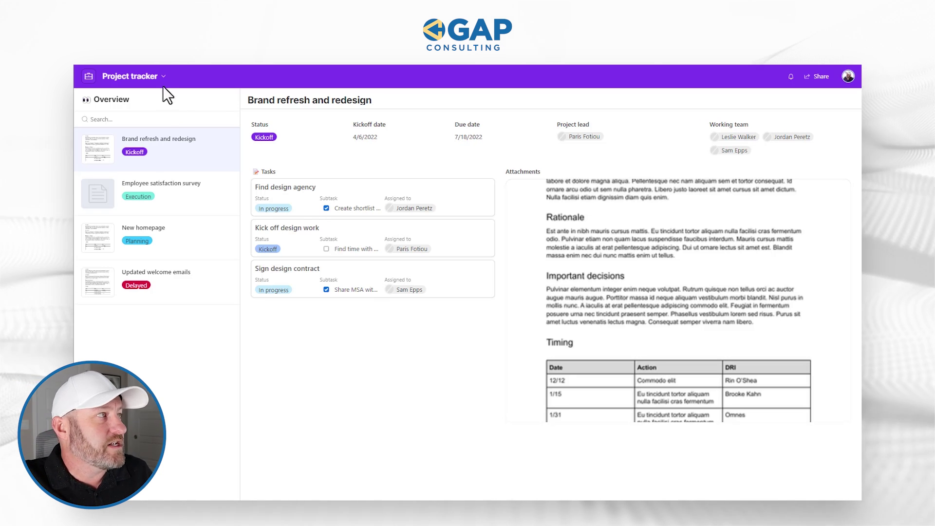
left_click(152, 77)
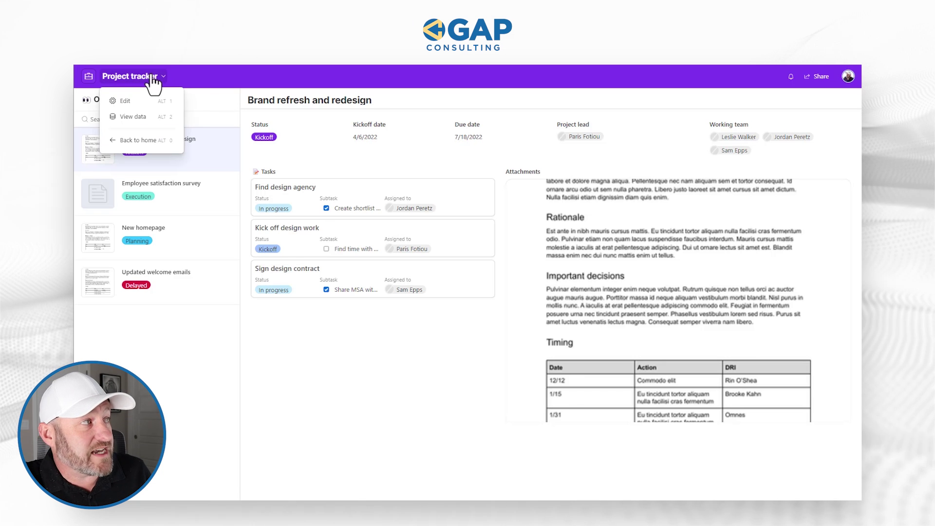
left_click(125, 101)
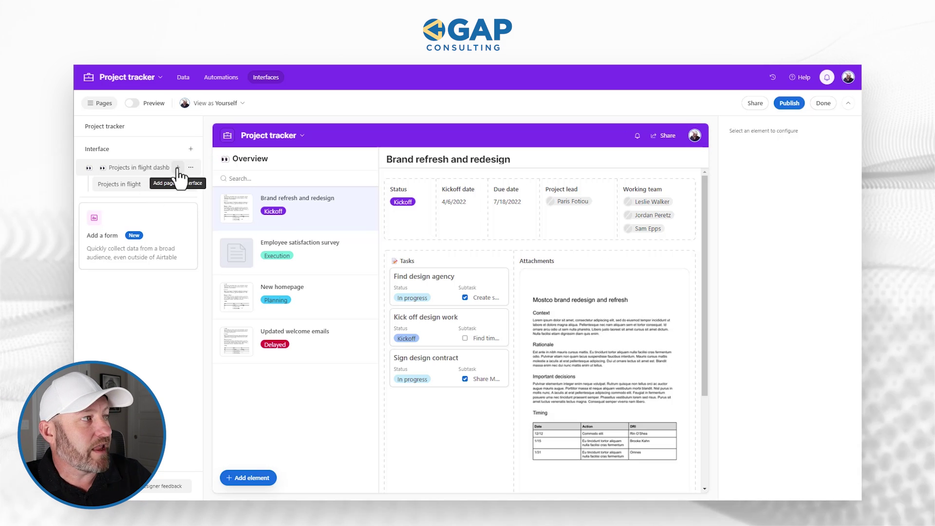
Examine the Kanban, Gallery and Blank layouts offered for a new page in the Projects in flight dashboard, without adding one
left_click(178, 167)
scroll(311, 273, "down", 5)
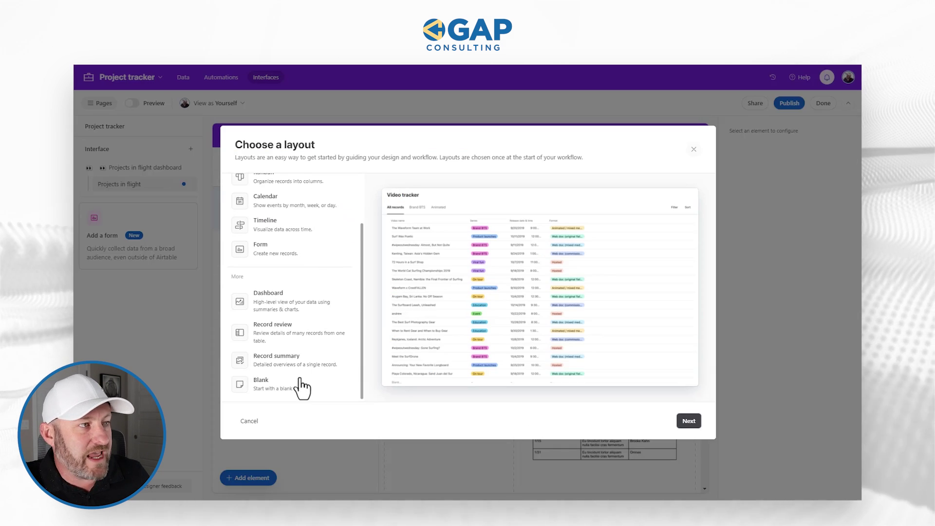
scroll(299, 341, "up", 5)
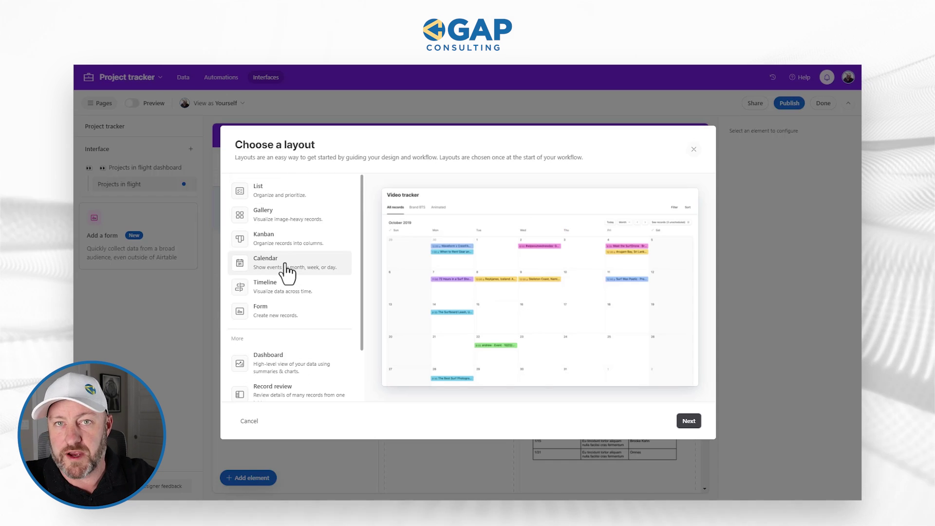
left_click(282, 239)
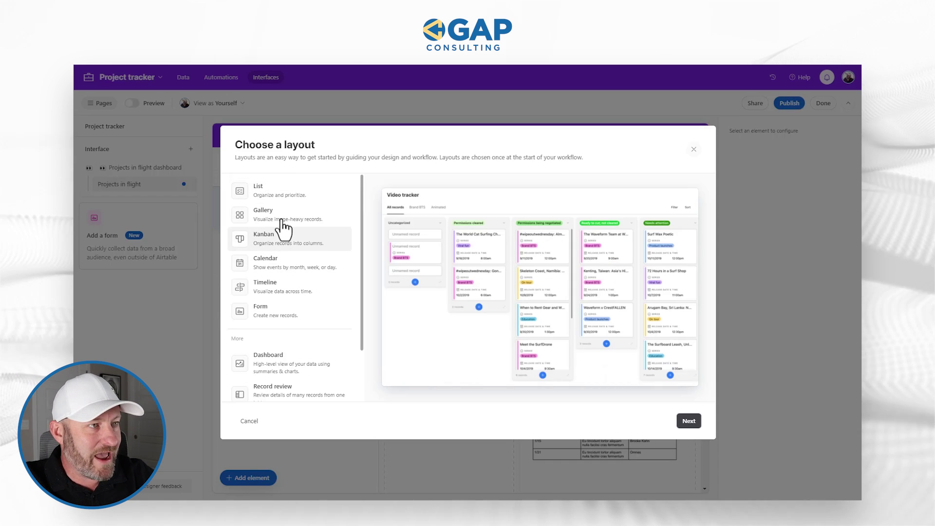
left_click(282, 219)
scroll(278, 313, "down", 2)
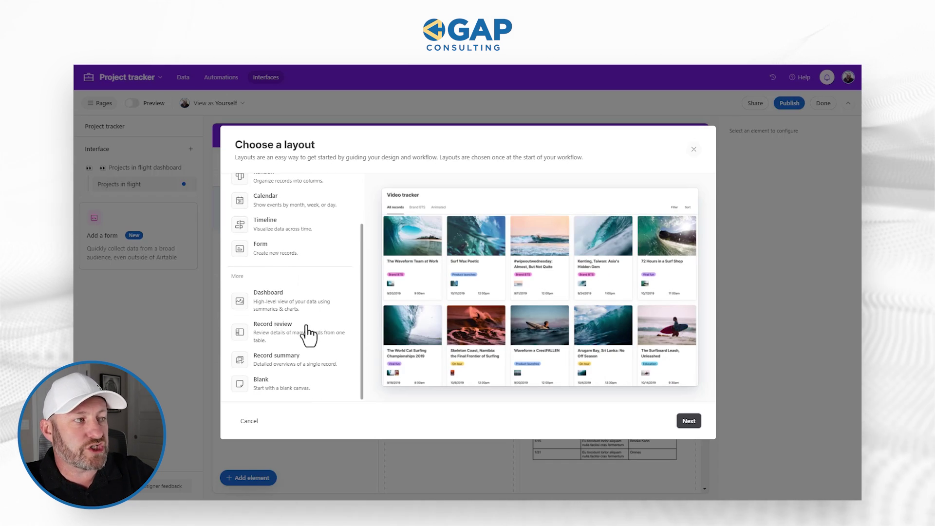
left_click(275, 396)
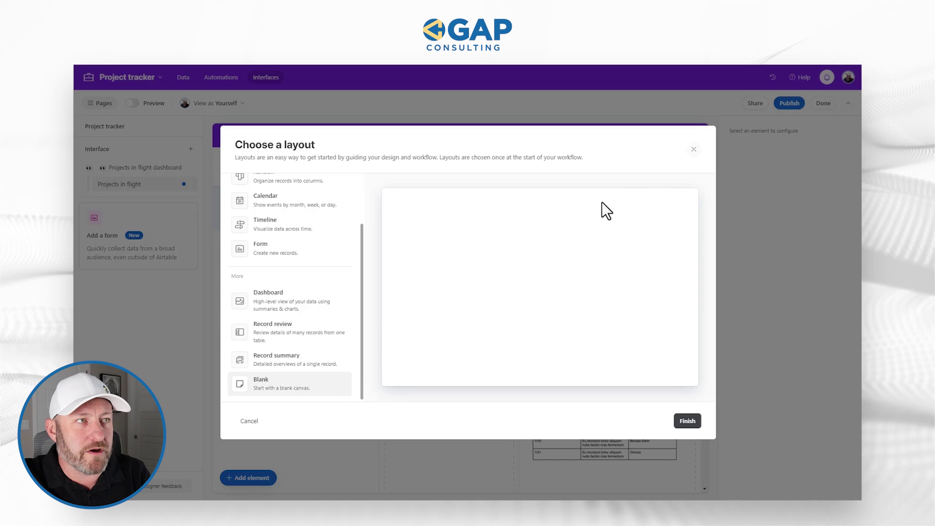
left_click(694, 149)
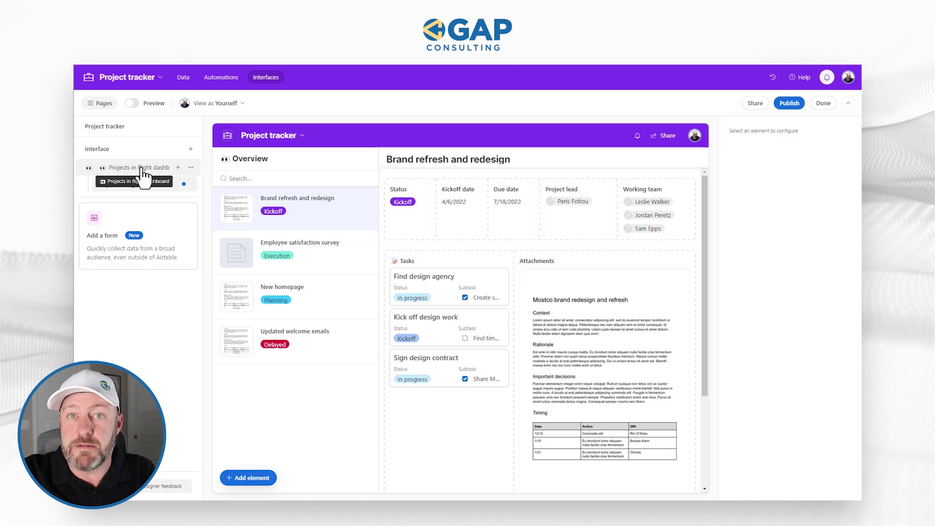
Create a new interface named Finance Interface
left_click(189, 149)
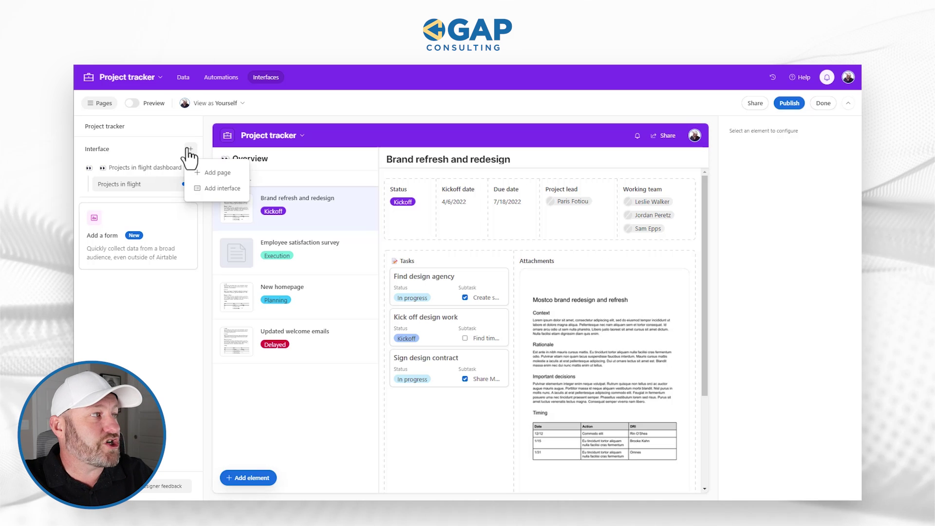
left_click(223, 190)
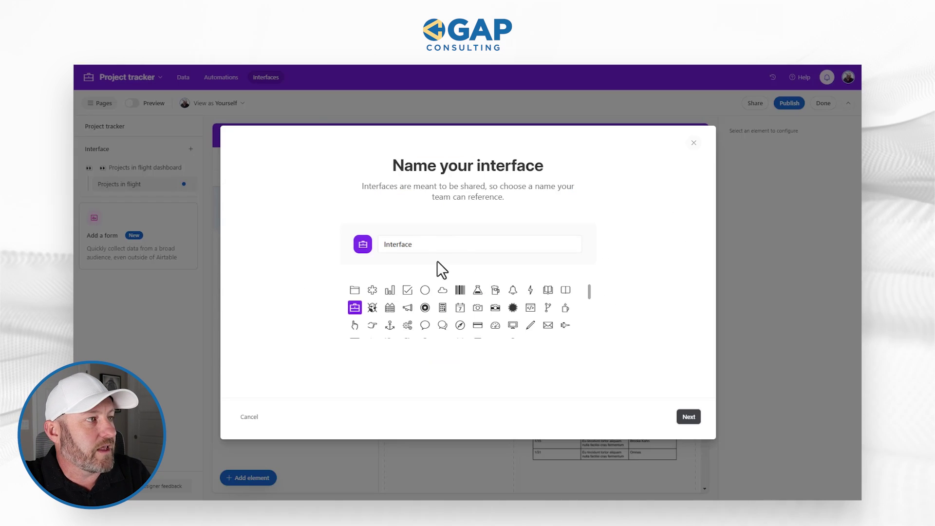
left_click(434, 246)
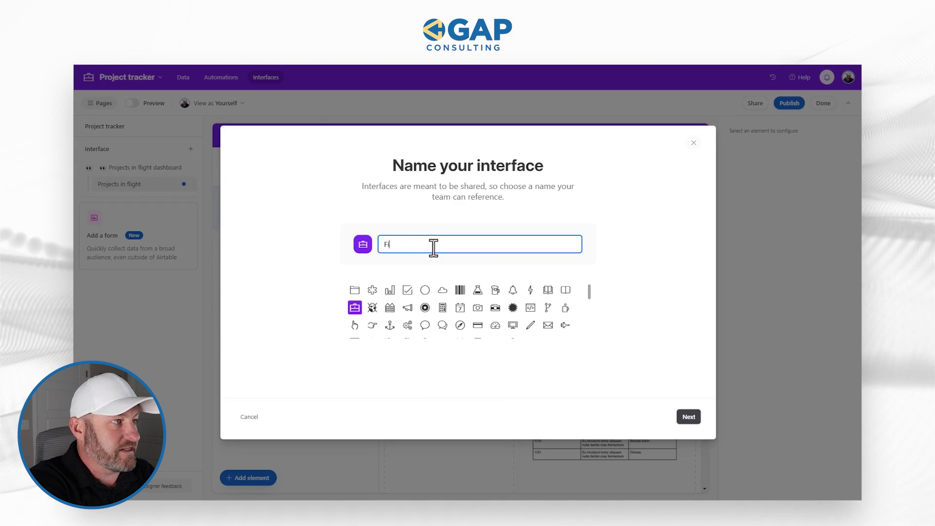
type("Finance Interface")
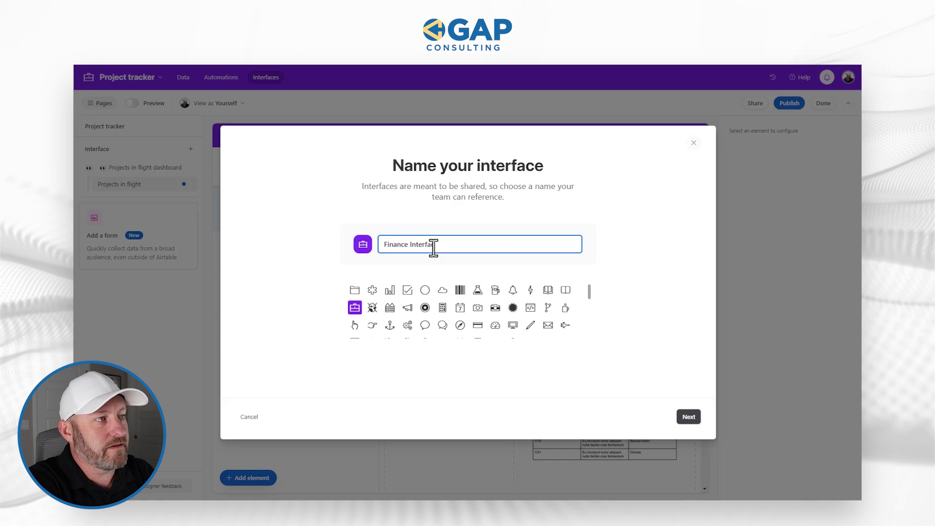
left_click(699, 418)
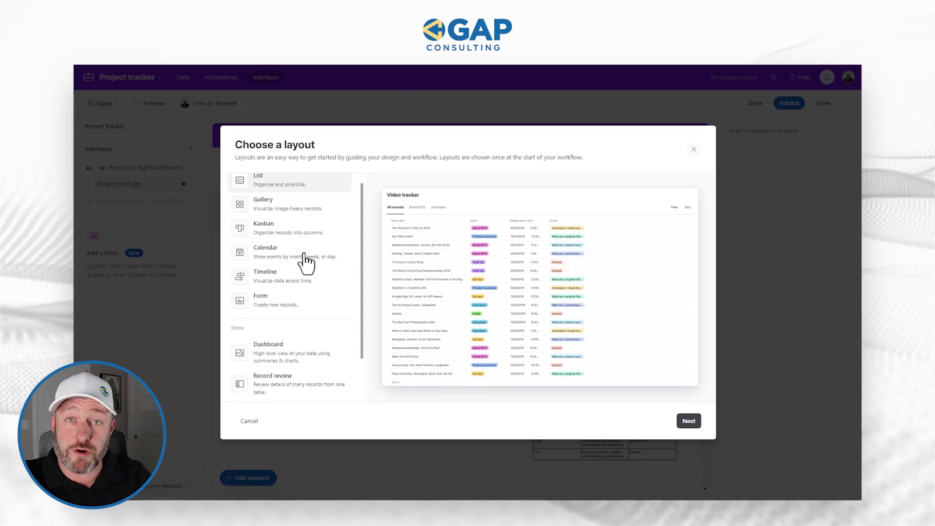
Add a Record summary page named Finance to the new interface, connected to the Tasks, timelines, and assignees table
scroll(303, 273, "down", 2)
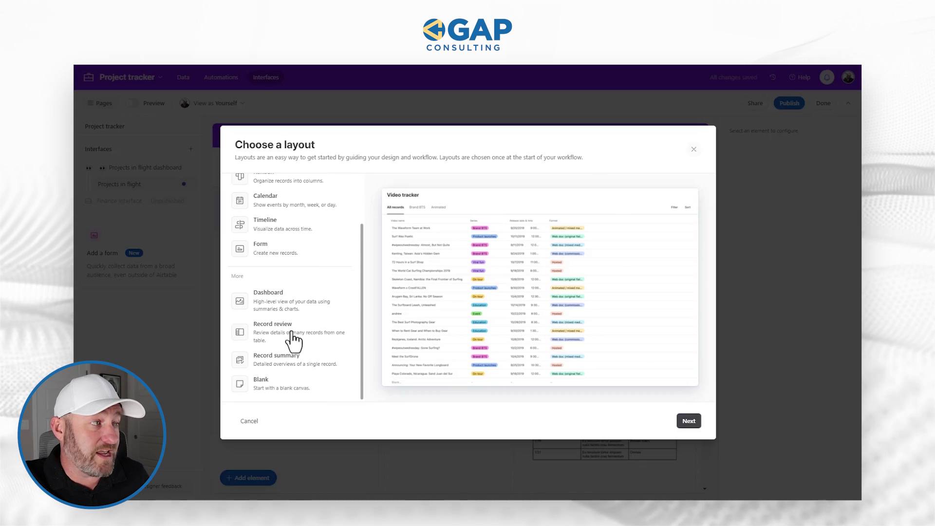
left_click(285, 363)
left_click(688, 422)
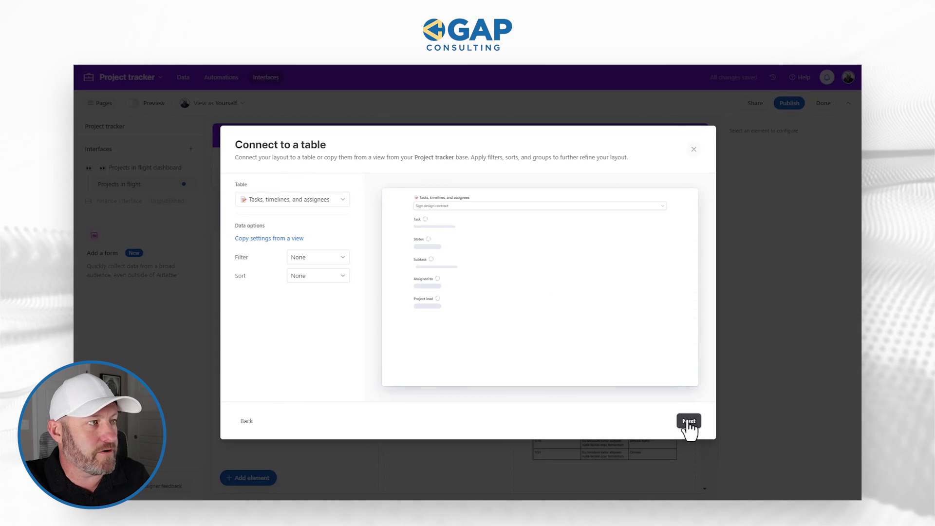
left_click(688, 422)
left_click(687, 422)
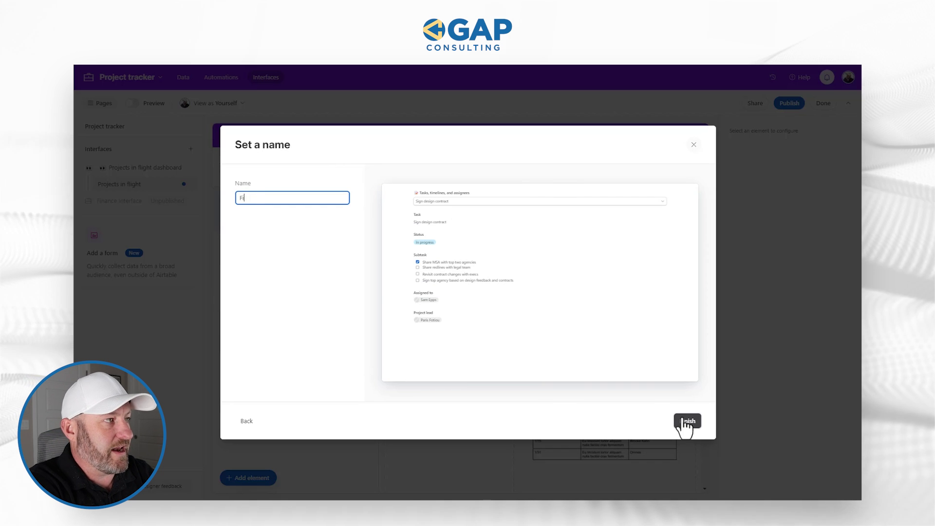
type("Finance")
left_click(687, 422)
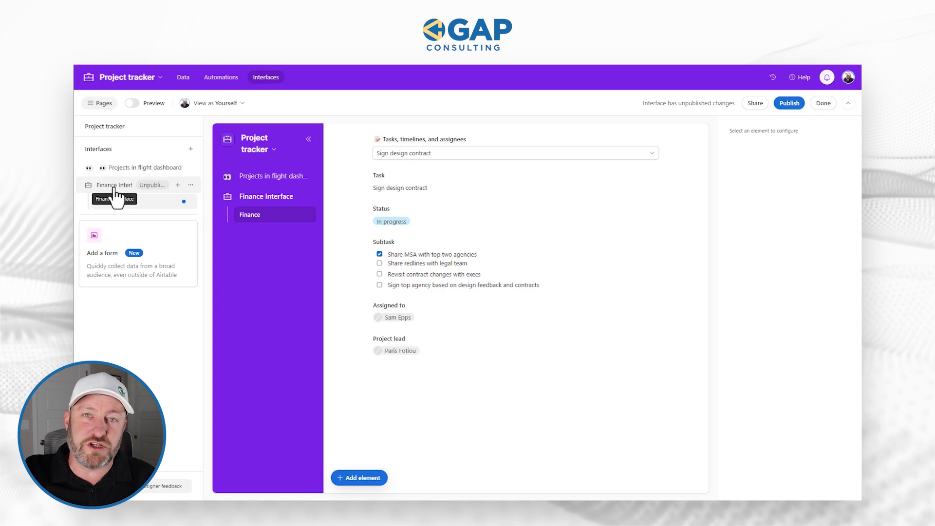
Examine the Projects in flight dashboard's email and link invitations and permission levels, and the base's own sharing options
left_click(117, 168)
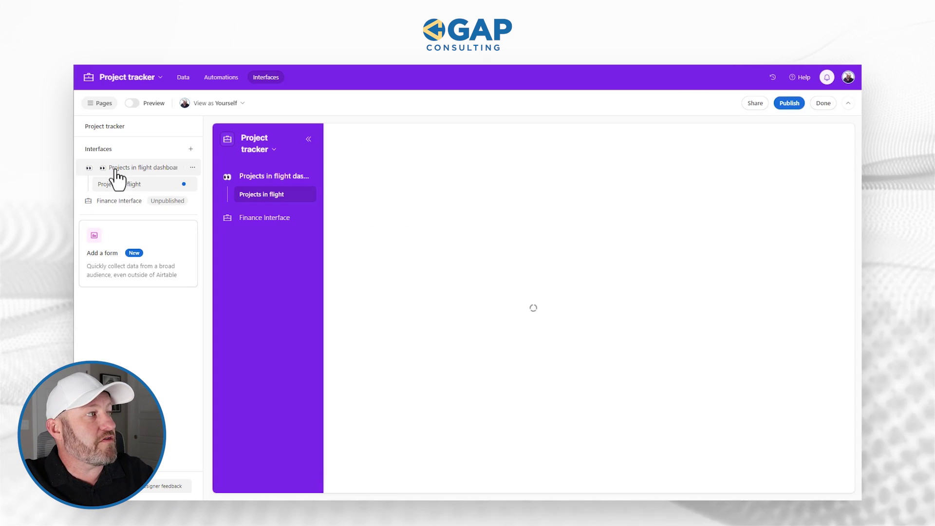
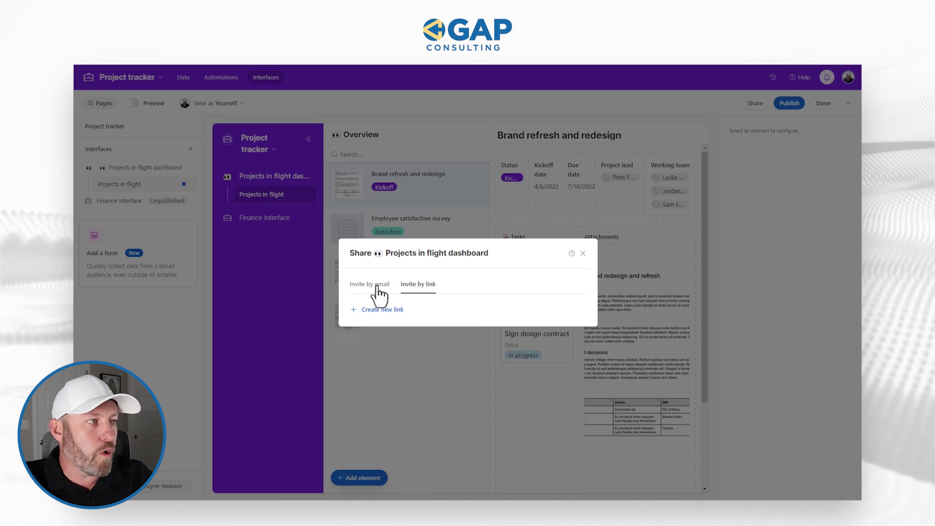
left_click(377, 288)
left_click(408, 283)
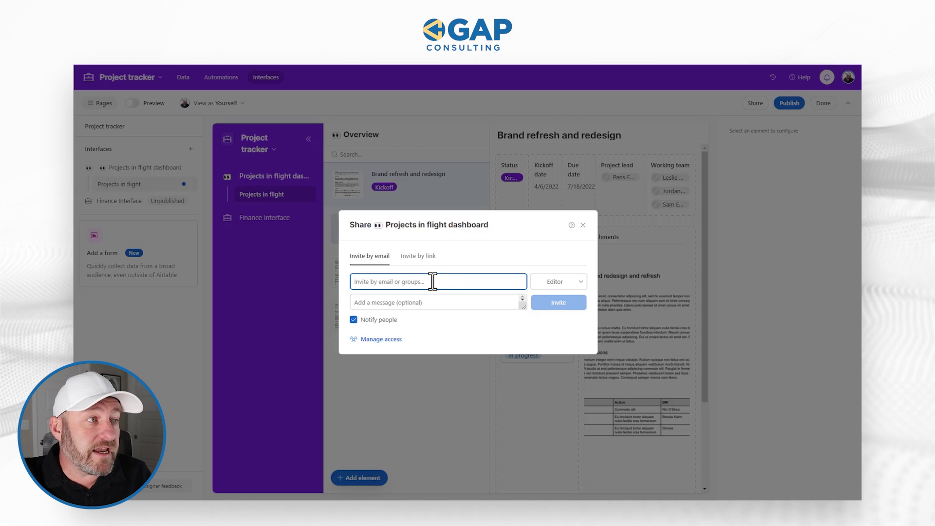
left_click(537, 281)
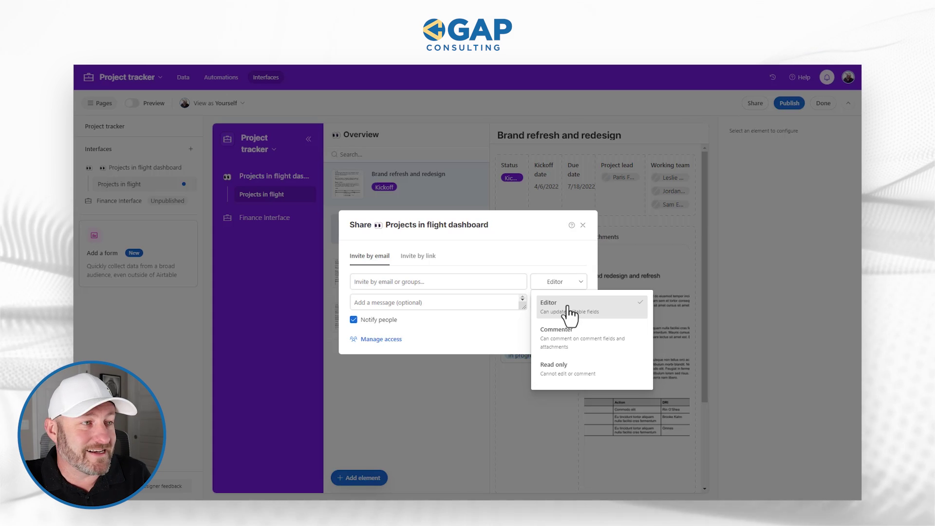
left_click(519, 261)
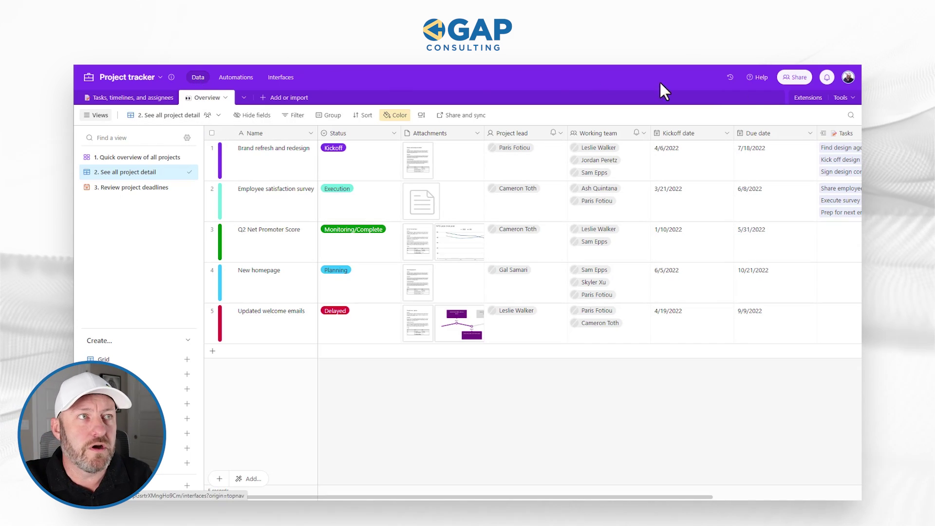
left_click(805, 79)
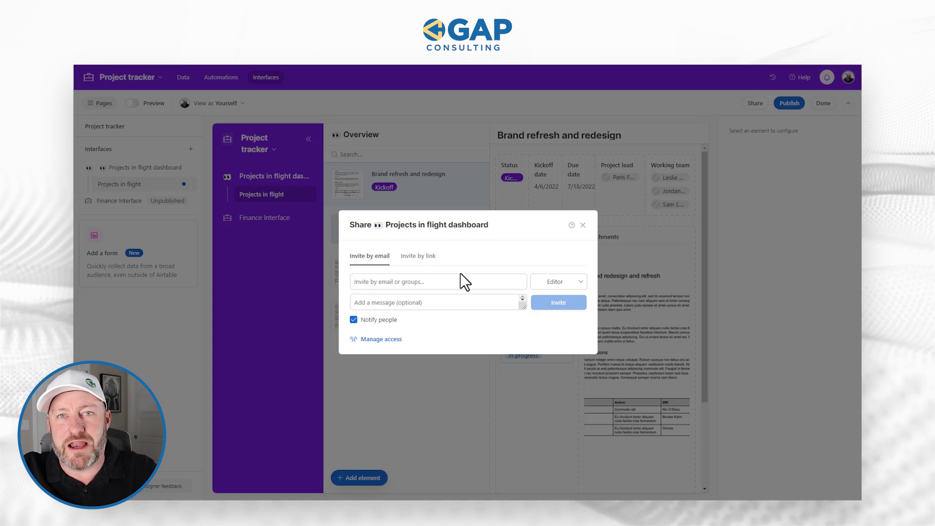
Close the sharing dialog and examine the Overview record list's filter conditions on the Projects in flight page against the Overview table's records
left_click(583, 225)
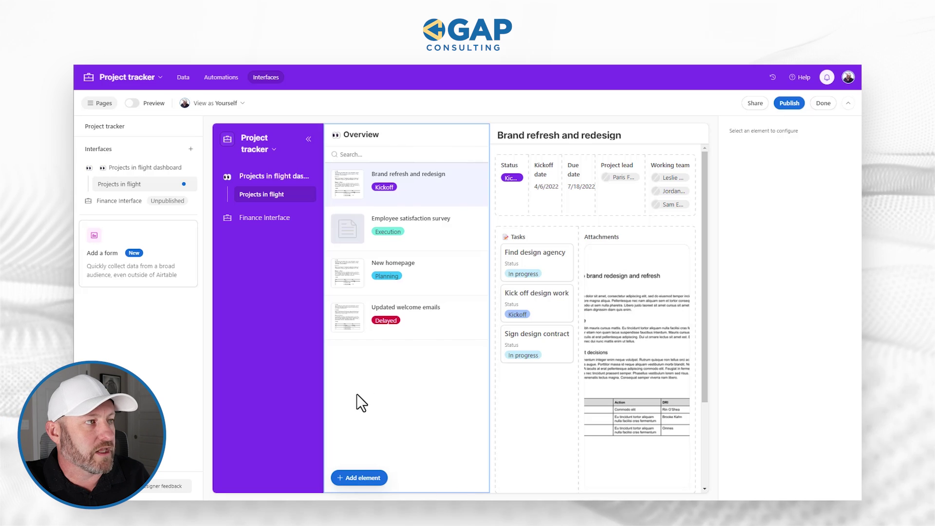
left_click(411, 141)
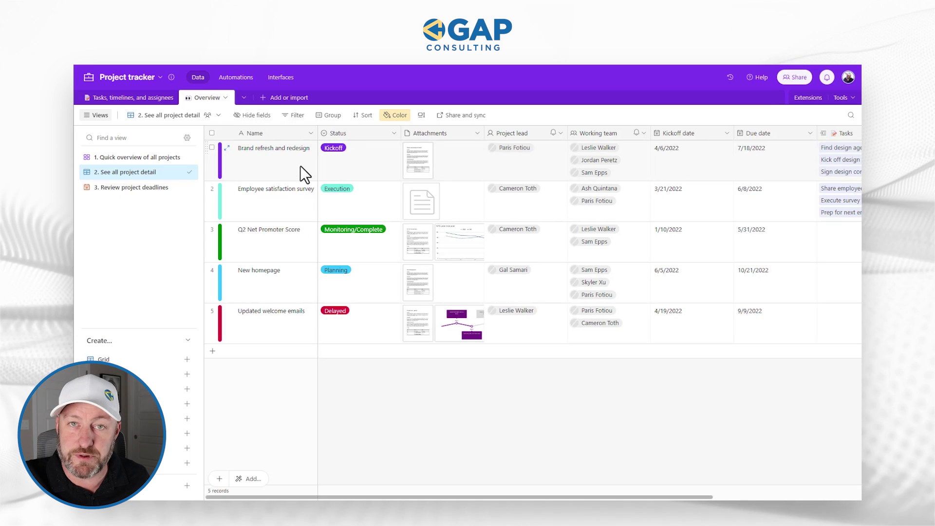
left_click(280, 77)
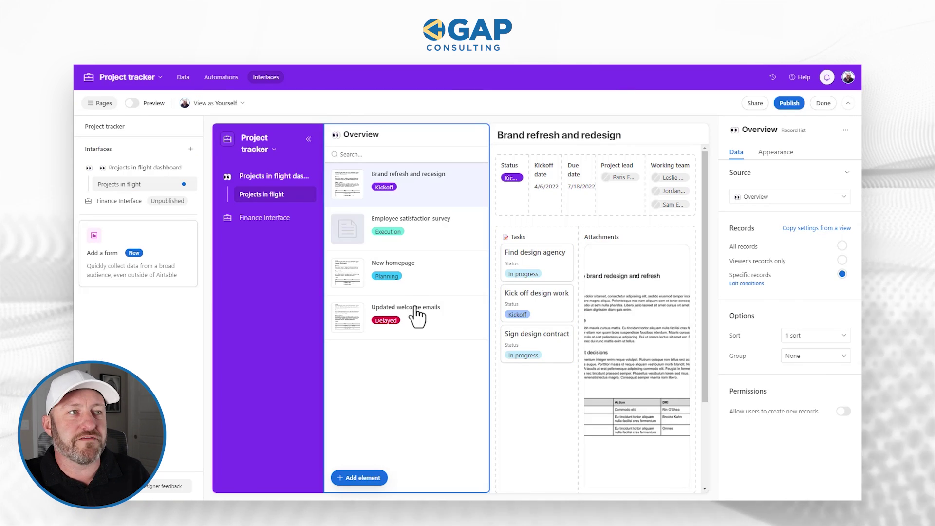
left_click(749, 284)
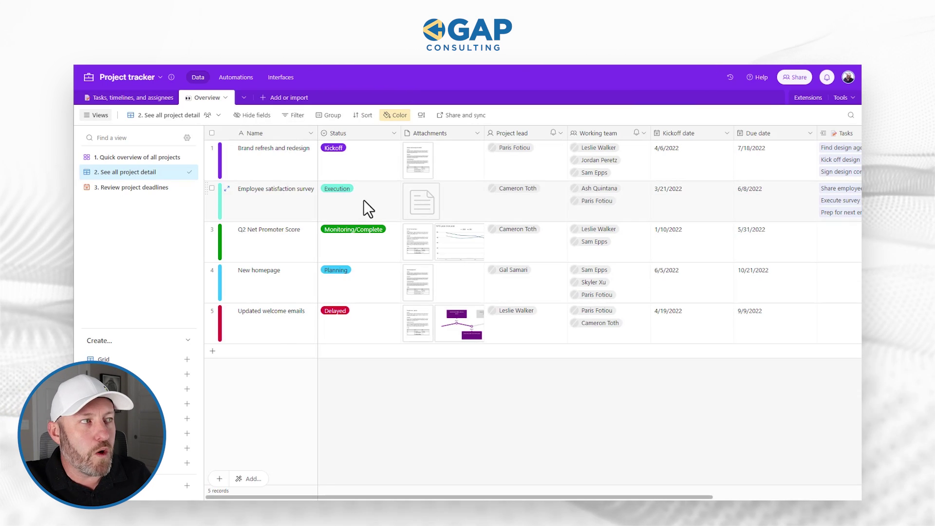
left_click(378, 247)
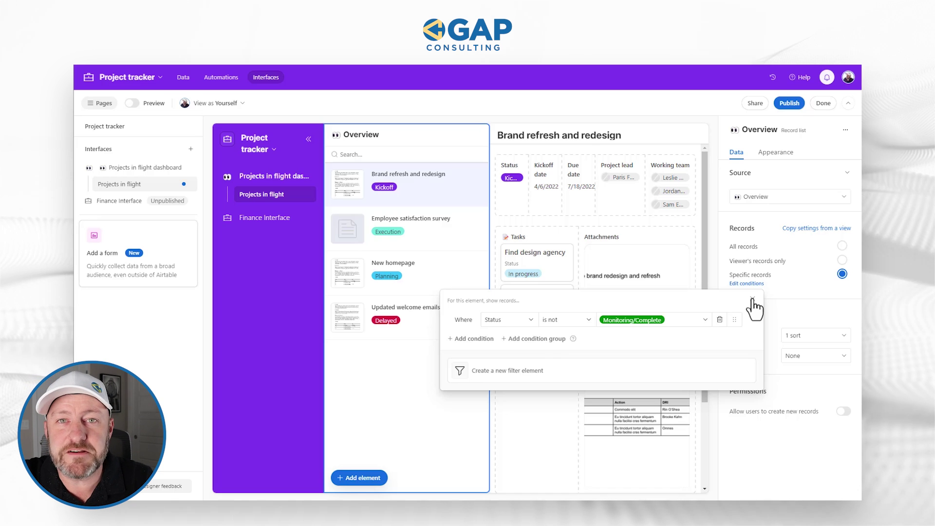
Add a condition to the Overview record list so that Project lead is Current user
left_click(475, 340)
left_click(500, 341)
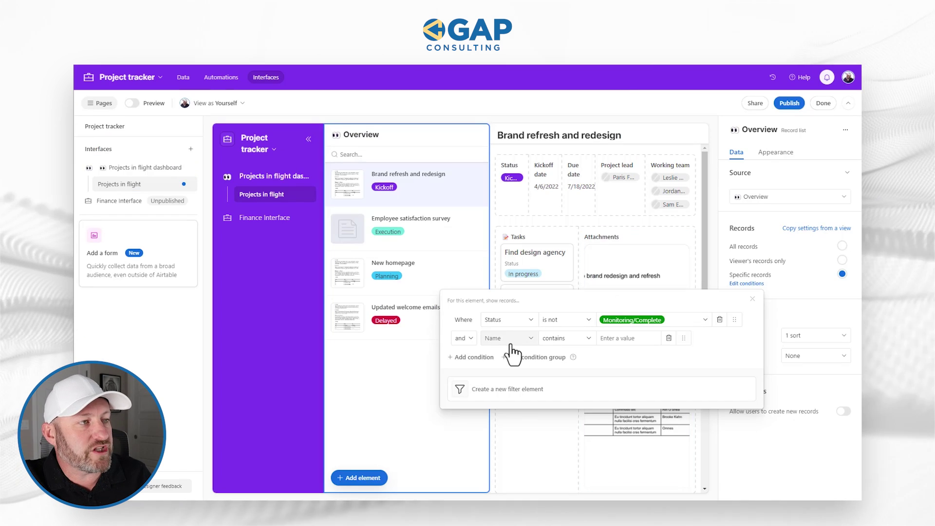
left_click(509, 342)
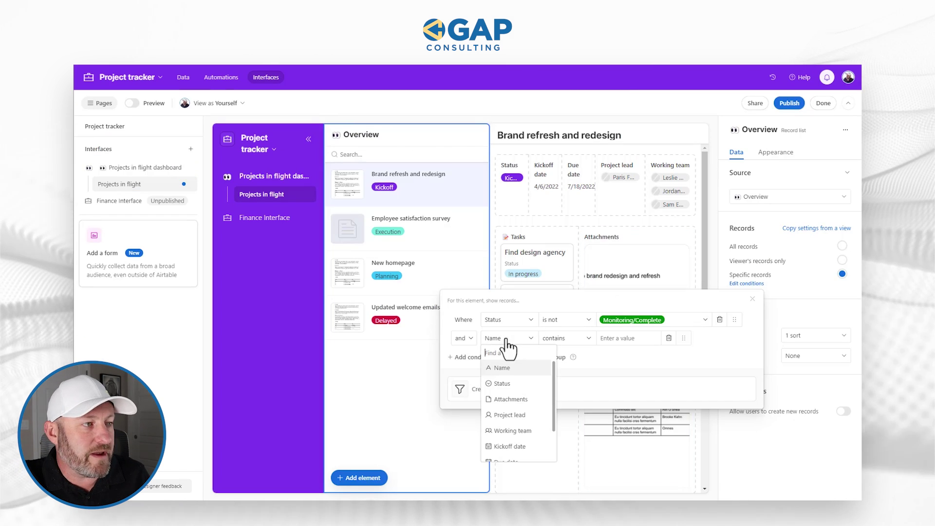
left_click(511, 415)
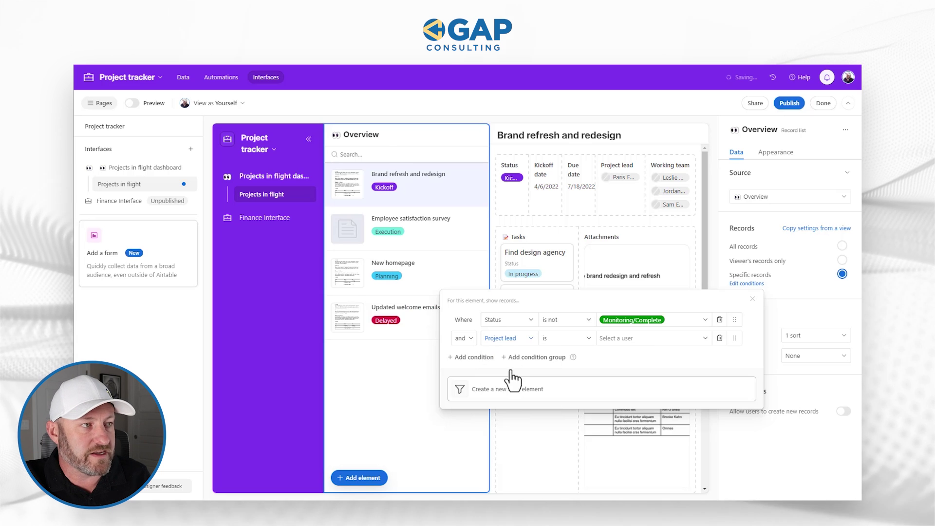
left_click(616, 338)
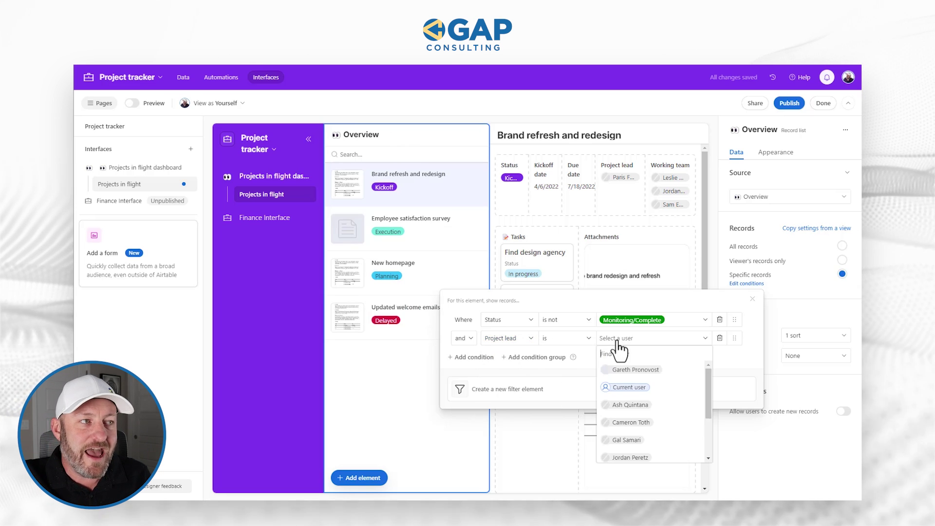
left_click(628, 388)
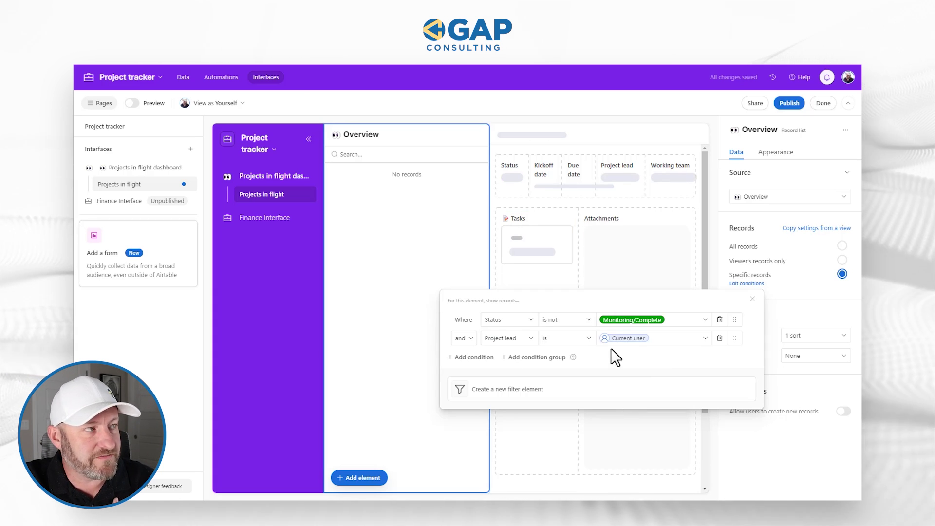
left_click(413, 146)
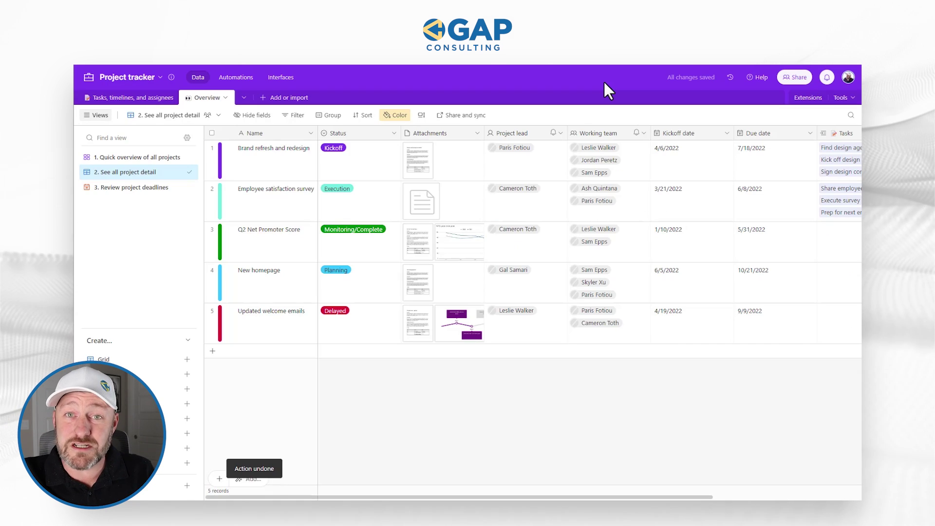
In the Overview table, assign your own user as Project lead of Employee satisfaction survey and New homepage
left_click(541, 201)
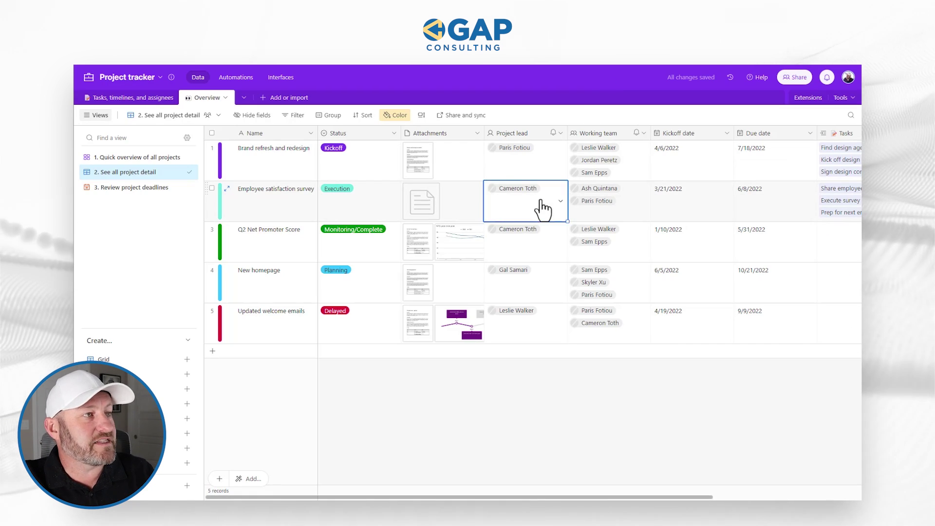
left_click(540, 200)
left_click(539, 255)
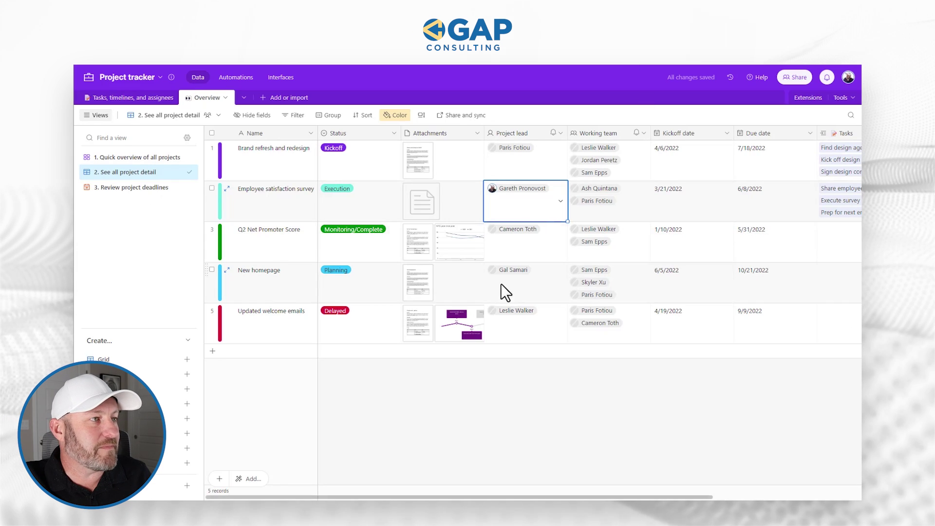
left_click(511, 291)
left_click(516, 292)
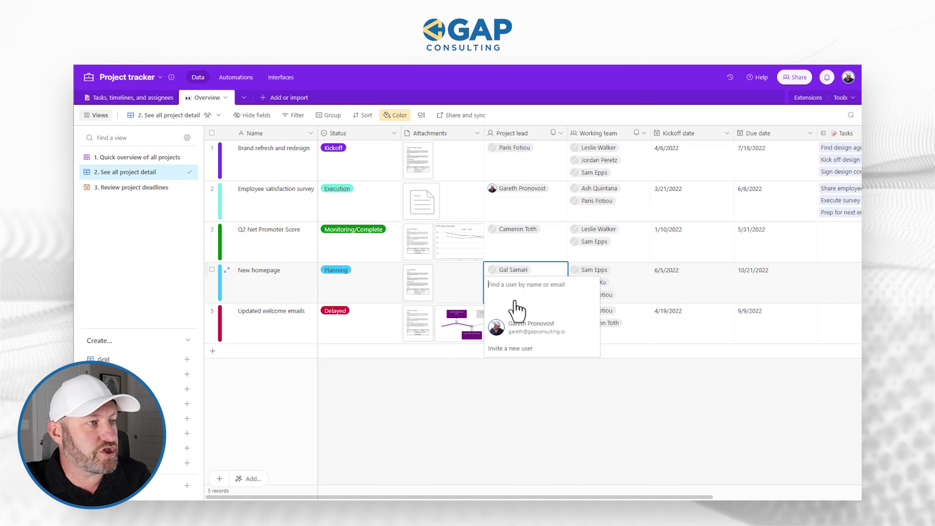
left_click(518, 336)
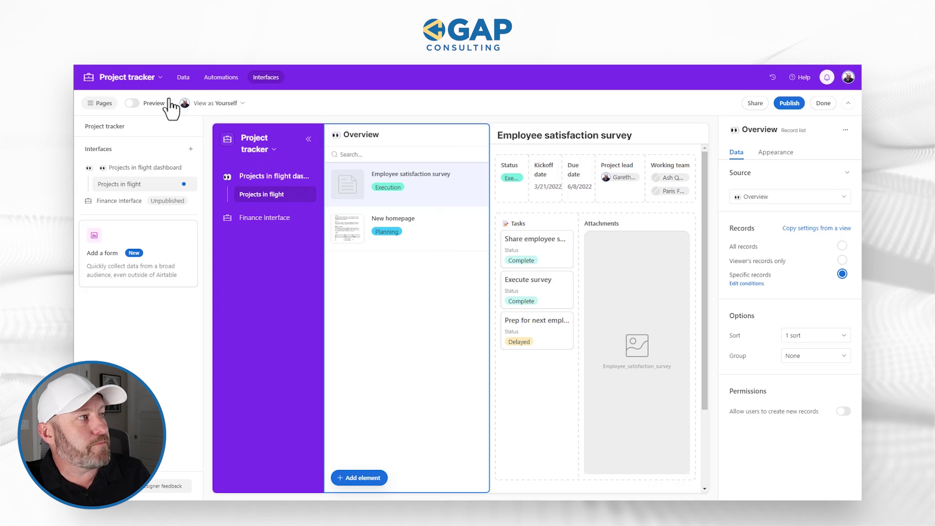
Preview the Projects in flight page and check which collaborators it can be viewed as, in preview and in editing mode
left_click(131, 104)
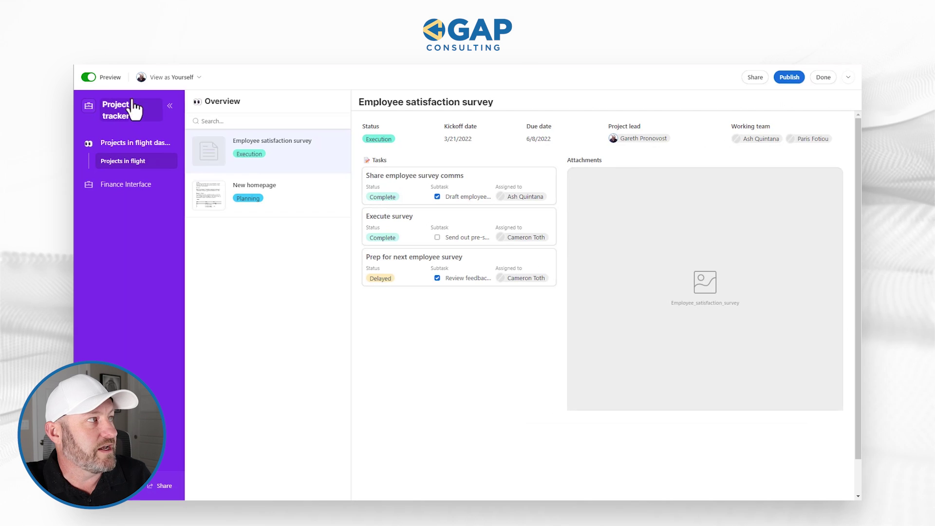
left_click(172, 77)
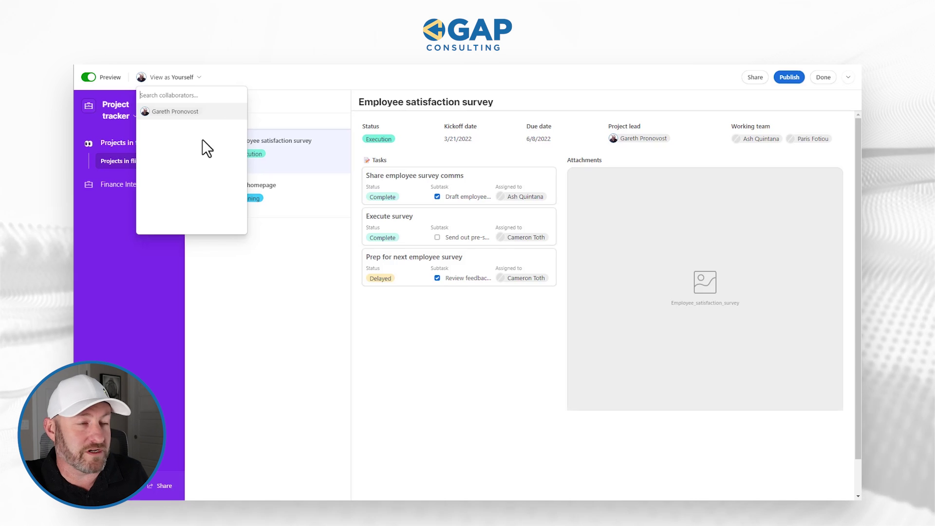
left_click(199, 92)
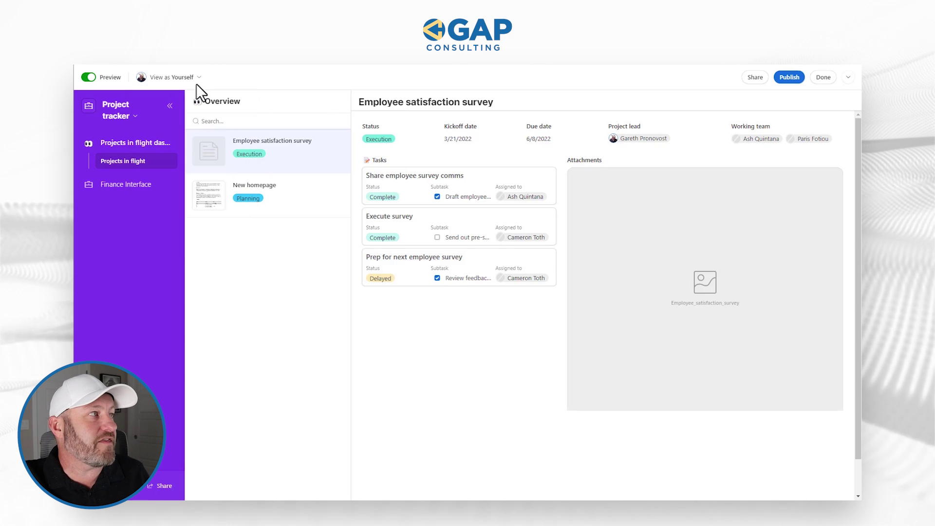
left_click(89, 77)
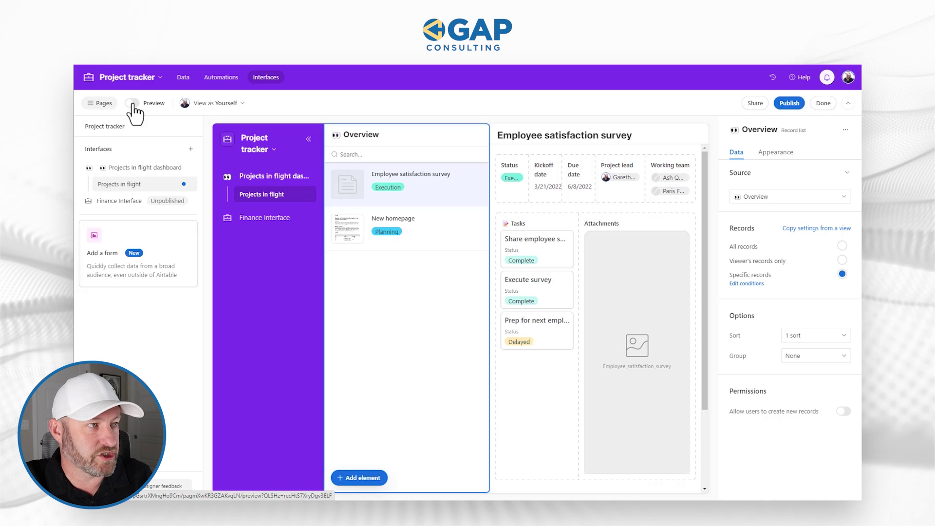
left_click(224, 104)
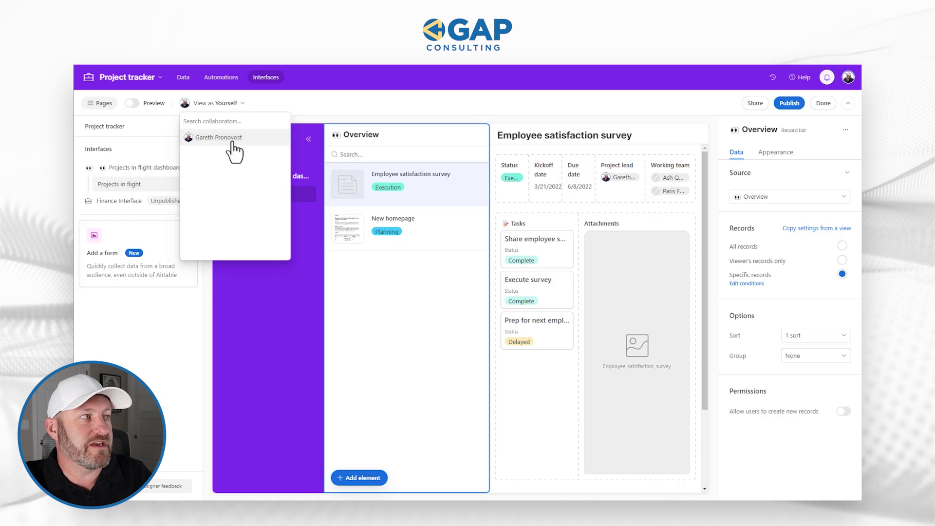
left_click(334, 105)
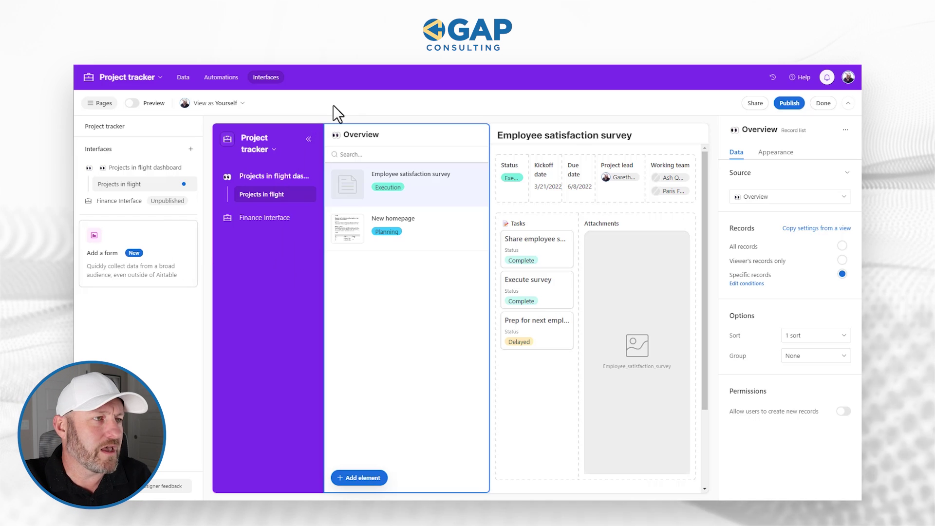
Make the Status field editable on the Projects in flight page and publish the Projects in flight dashboard
left_click(515, 172)
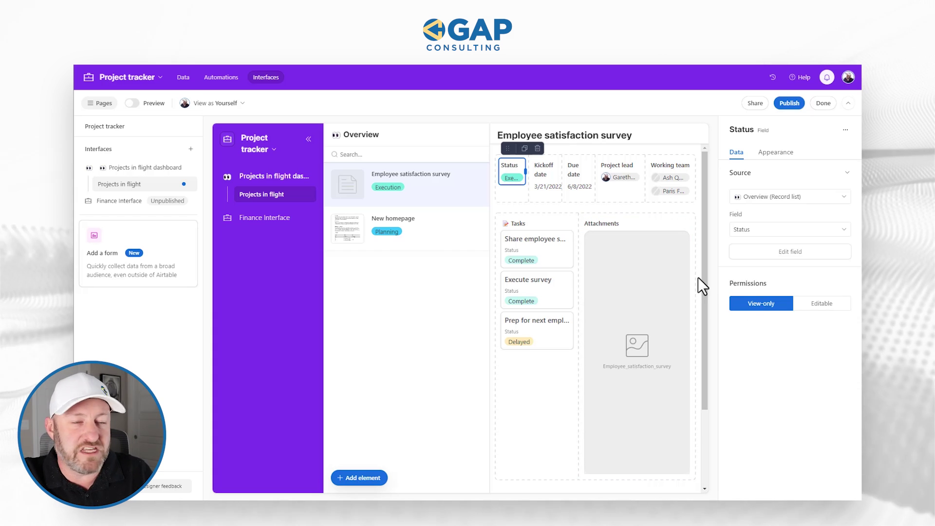
left_click(824, 303)
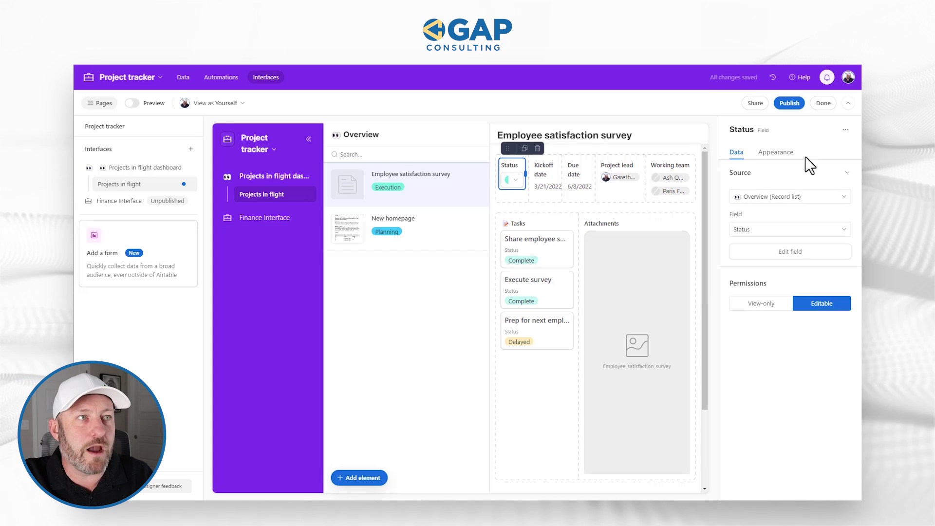
left_click(792, 110)
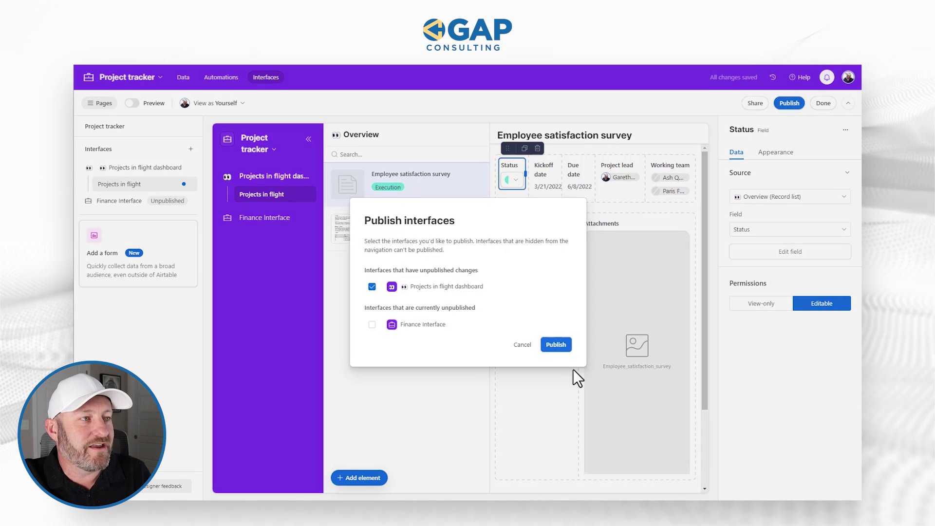
left_click(556, 345)
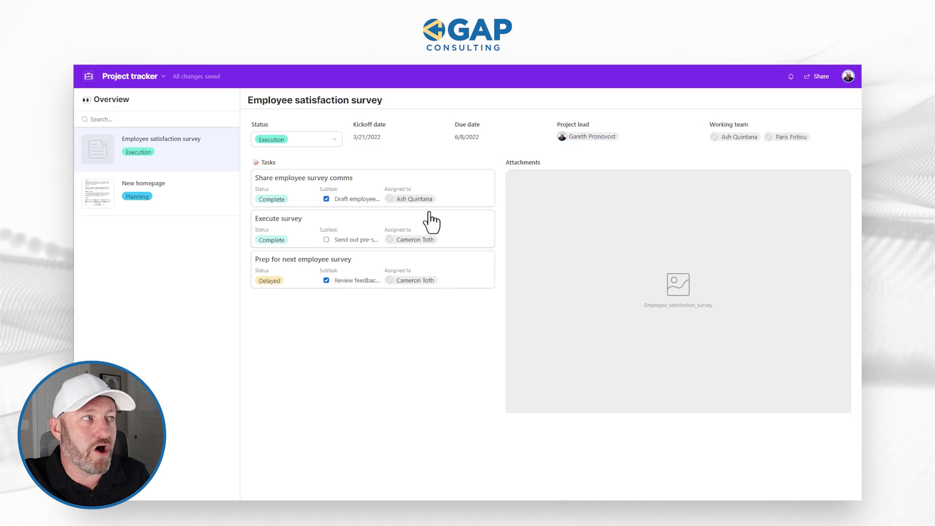
Check the Status choices for Employee satisfaction survey in the published interface without changing it, and return to editing the interface
left_click(309, 140)
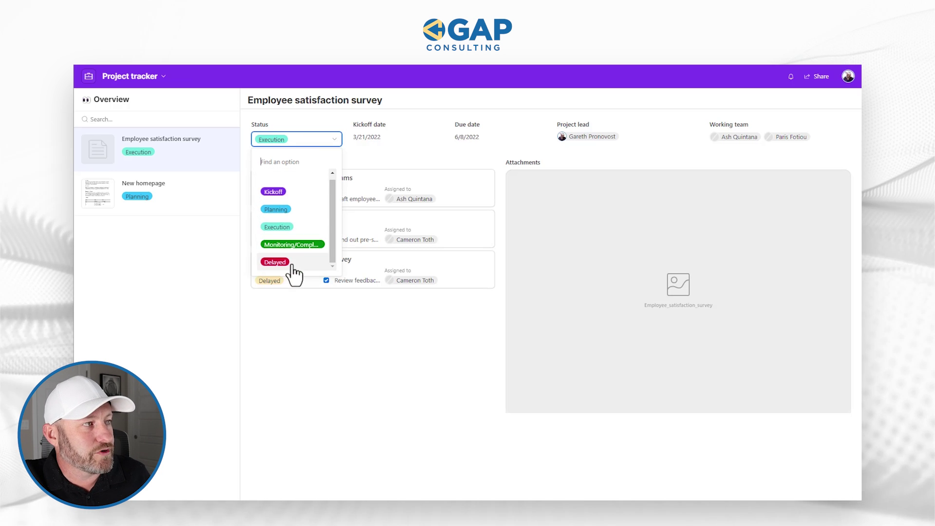
left_click(321, 141)
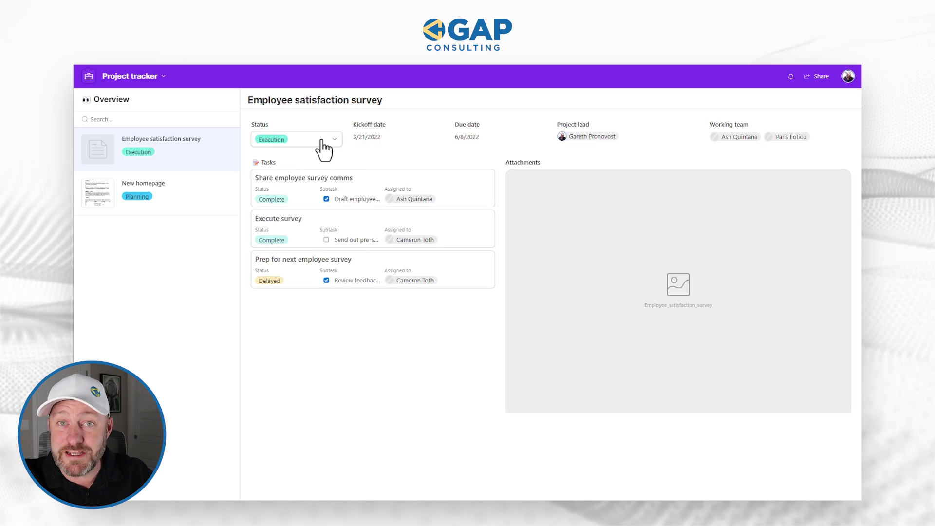
left_click(321, 141)
left_click(366, 148)
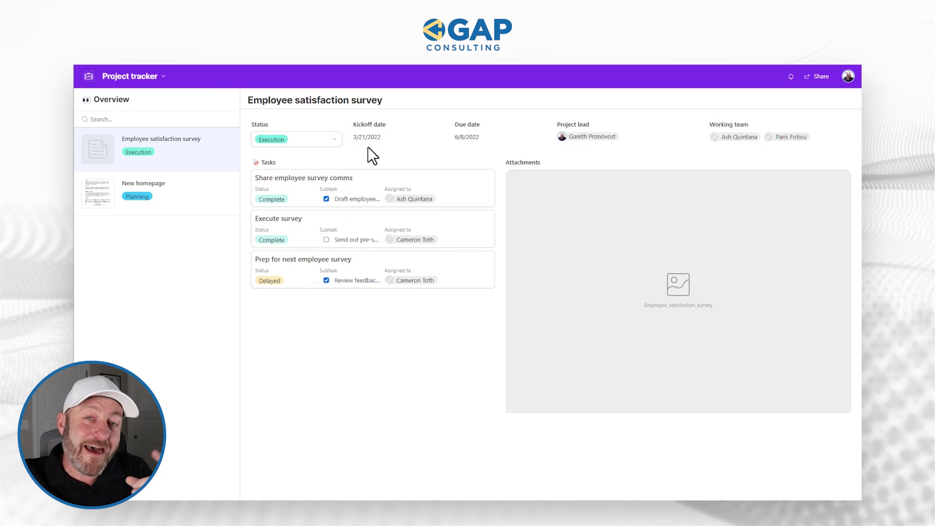
left_click(127, 78)
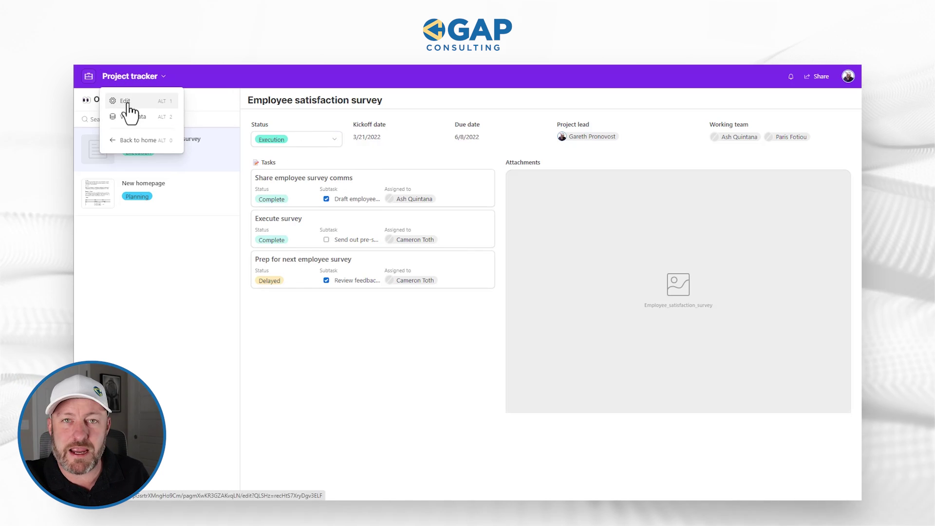
left_click(128, 104)
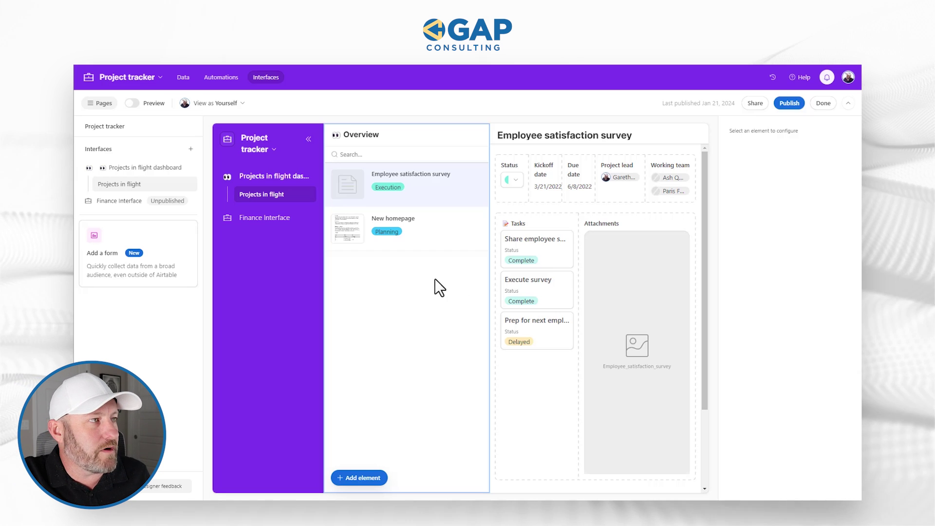
Compare the details of the New homepage and Employee satisfaction survey records by switching between them in the Overview list
left_click(424, 228)
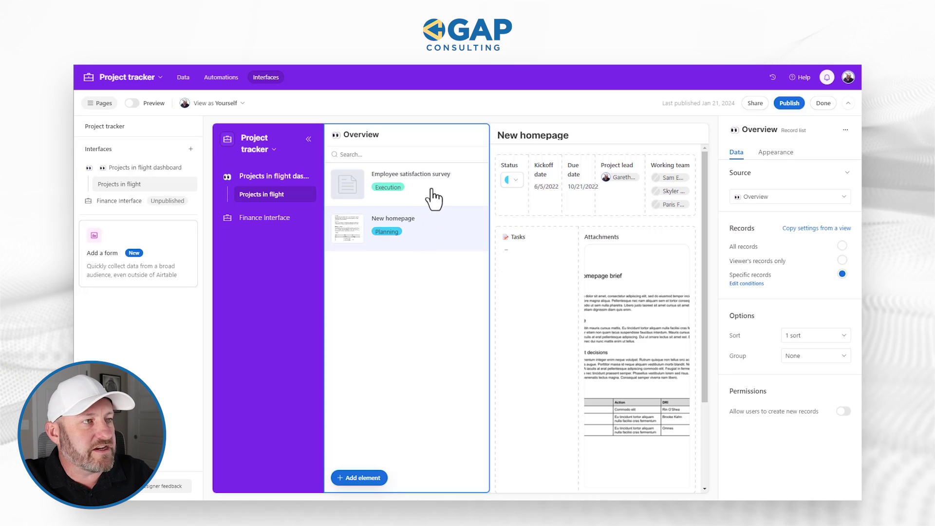
left_click(433, 196)
left_click(433, 241)
left_click(429, 186)
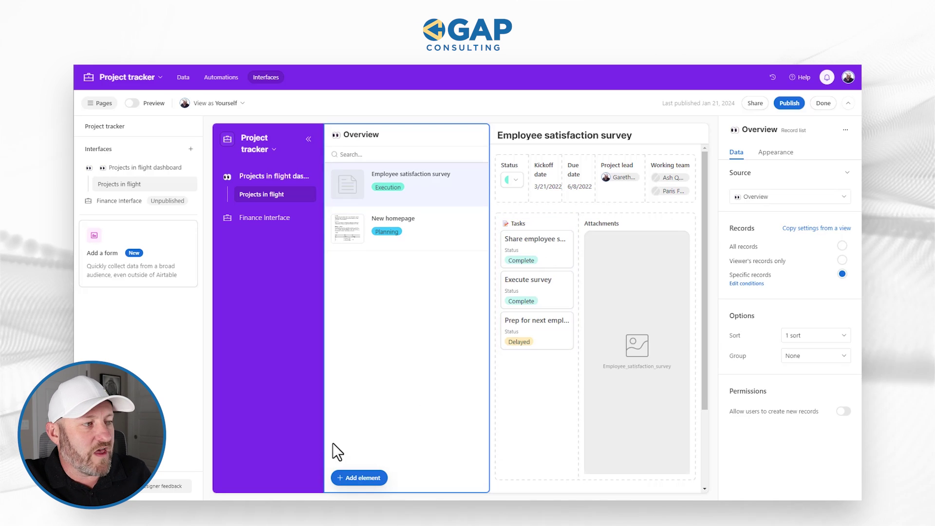
Browse the elements and fields of the Overview record list that can be added to the page, down to Budget
left_click(356, 479)
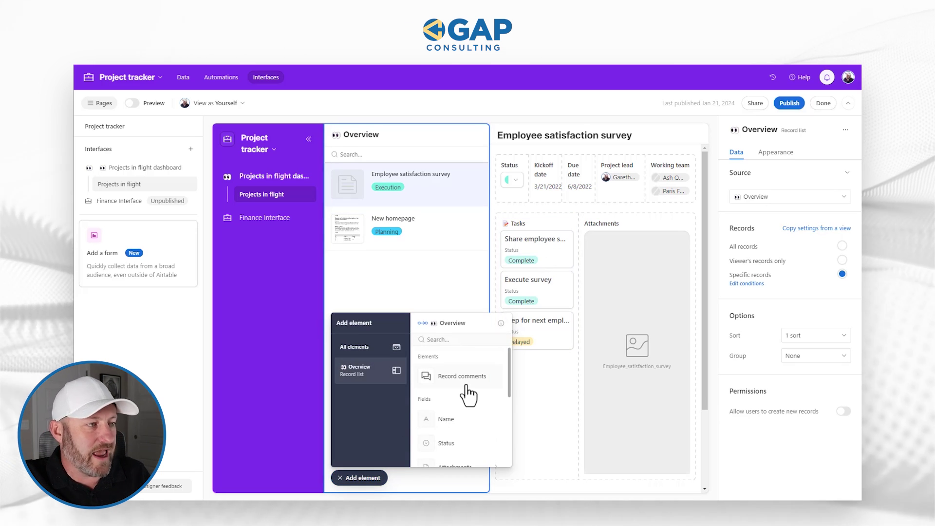
scroll(463, 390, "down", 2)
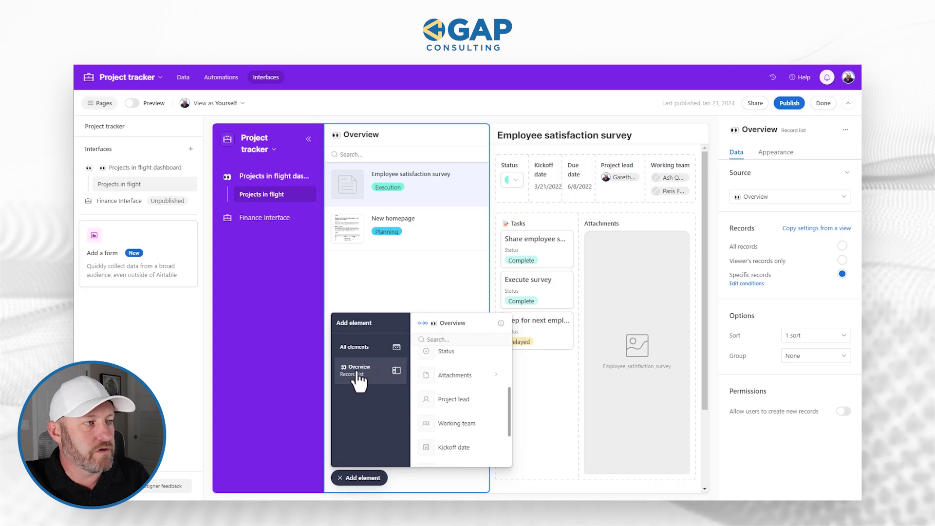
left_click_drag(509, 405, 506, 437)
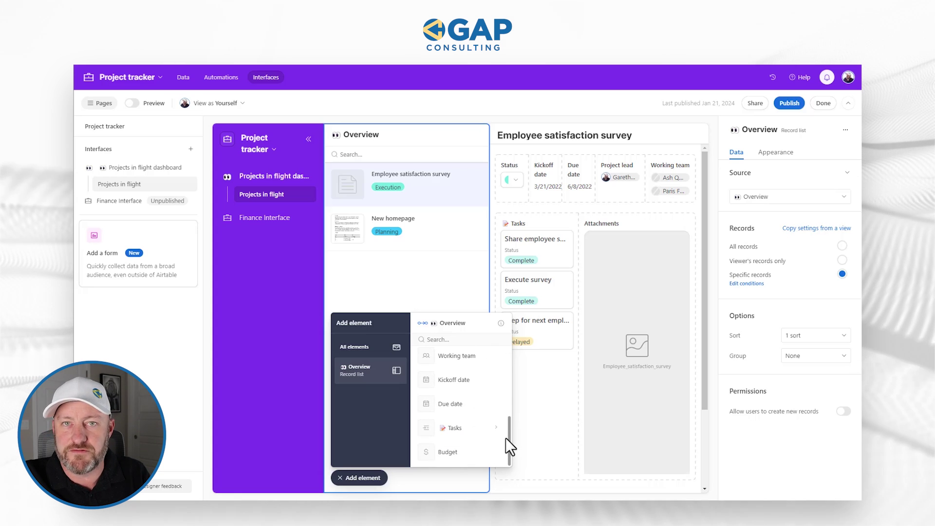
Browse the element types available for the linked Tasks field, down to Record picker, and return to the Overview field list
left_click(455, 428)
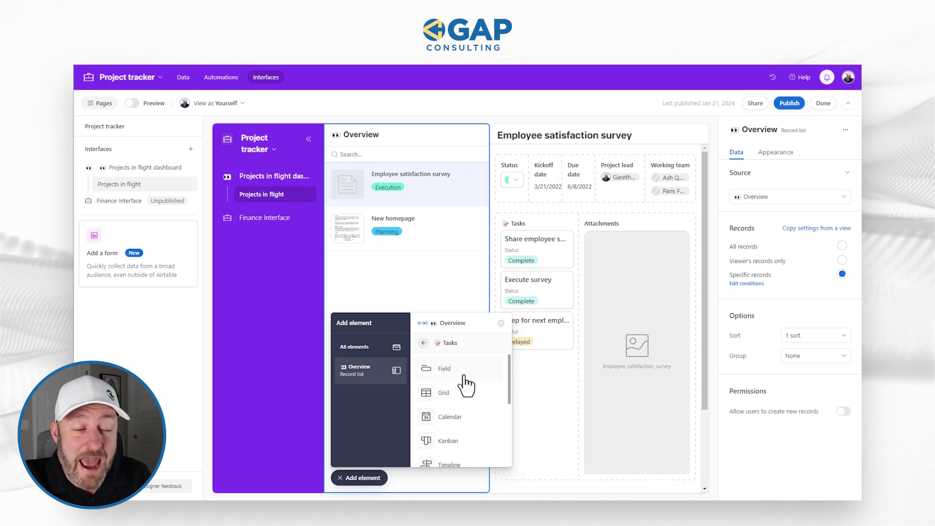
scroll(466, 409, "down", 2)
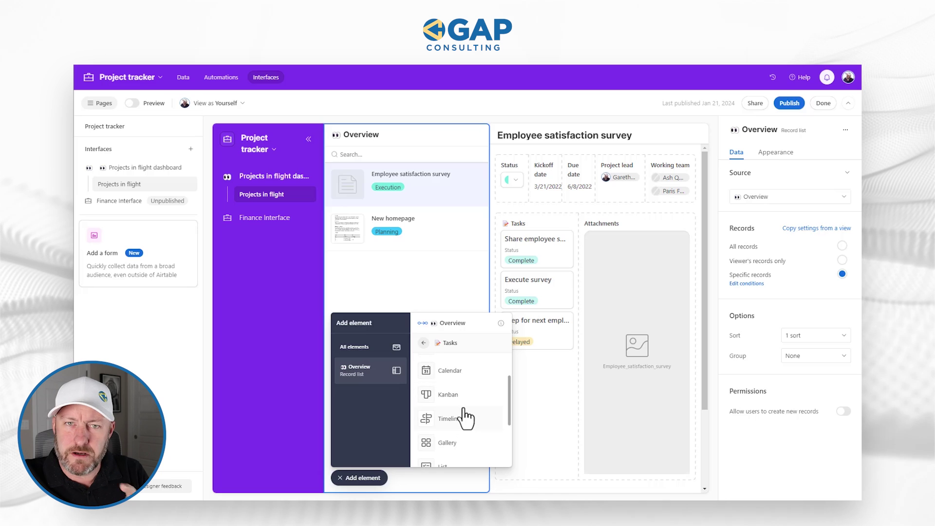
scroll(463, 421, "up", 2)
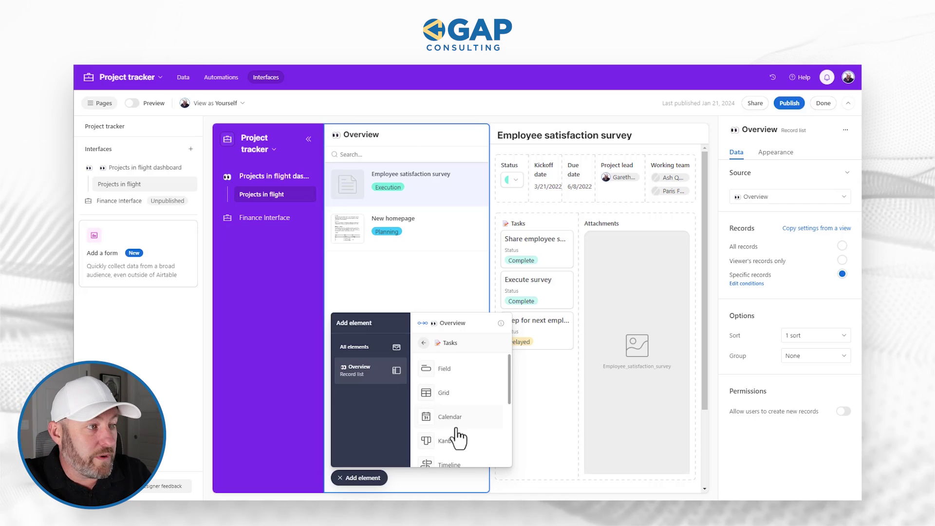
scroll(458, 438, "down", 3)
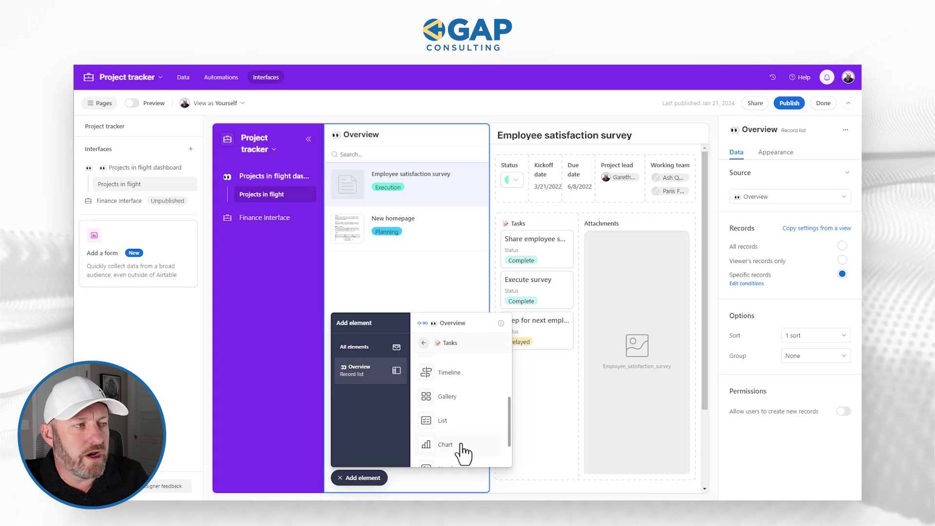
scroll(464, 443, "down", 2)
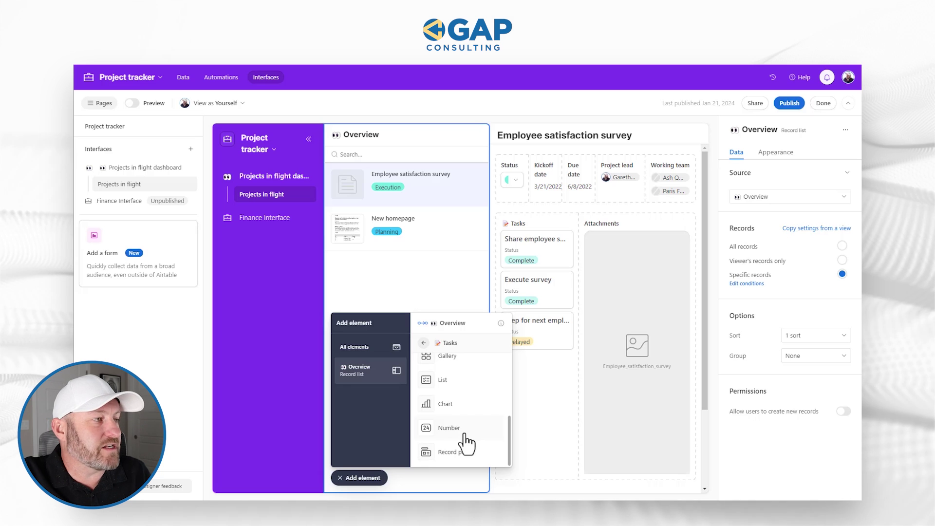
left_click(424, 343)
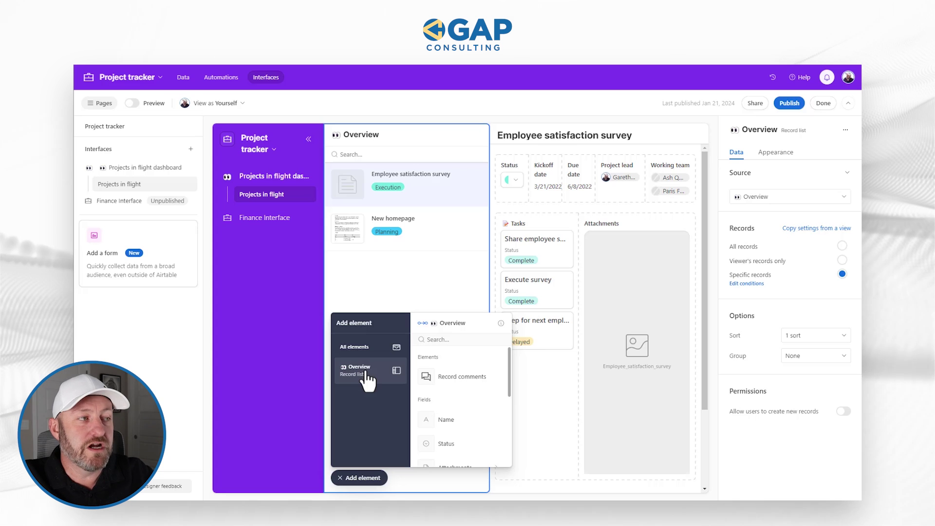
scroll(468, 387, "down", 5)
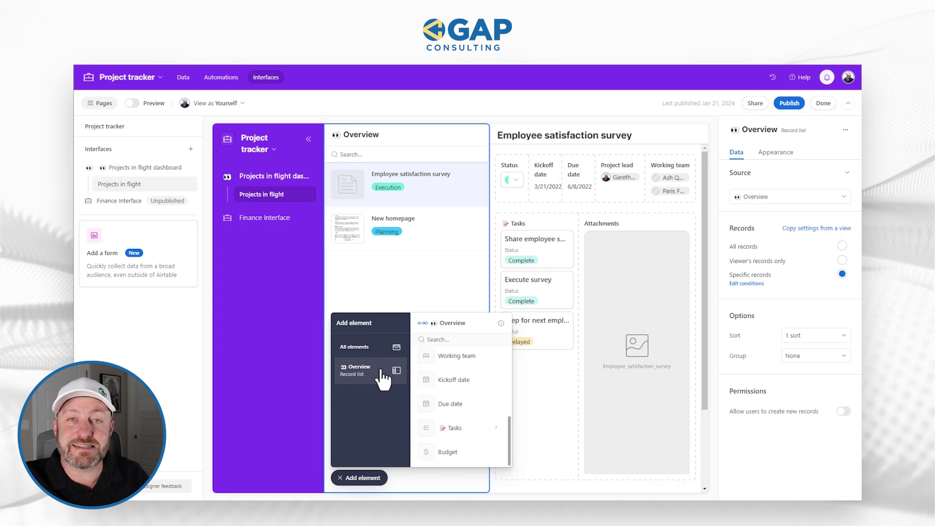
Add a Timeline of the linked Tasks records to the Projects in flight page, below the Tasks and Attachments section
left_click(458, 431)
scroll(457, 439, "down", 3)
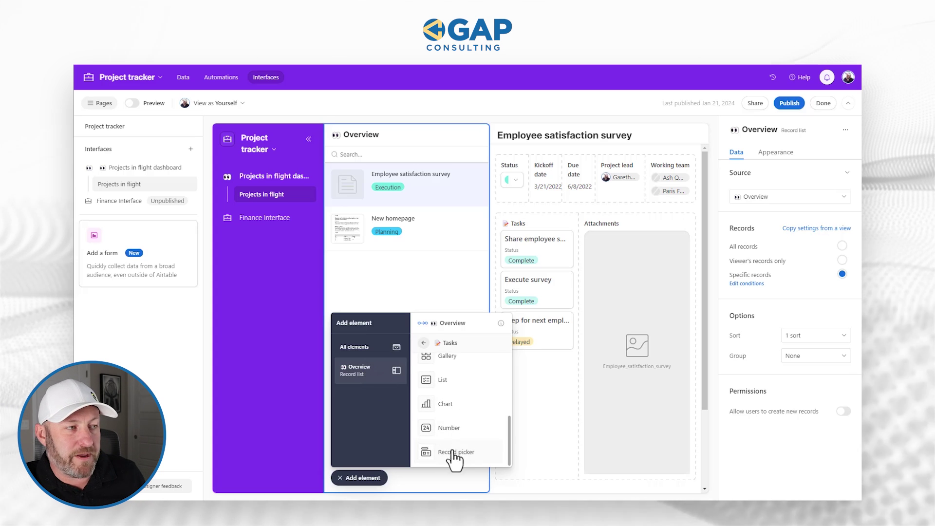
scroll(449, 410, "up", 3)
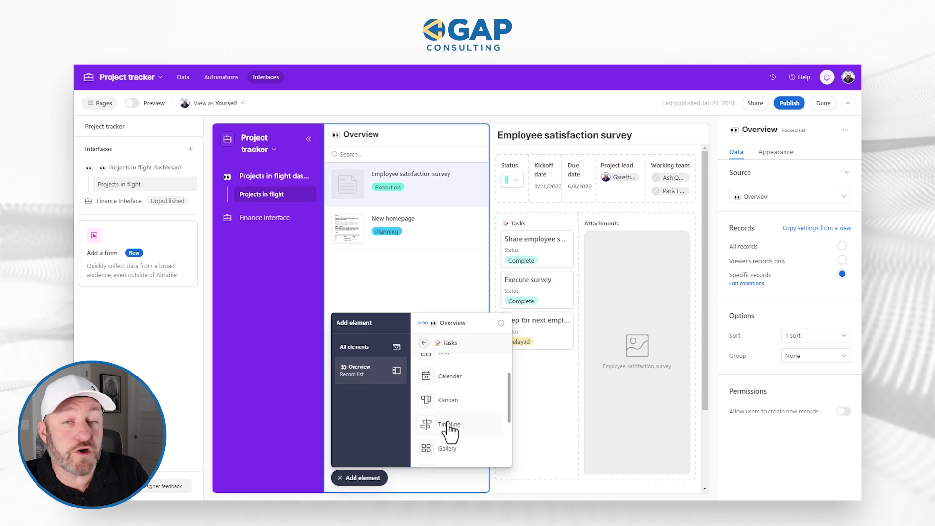
left_click(449, 424)
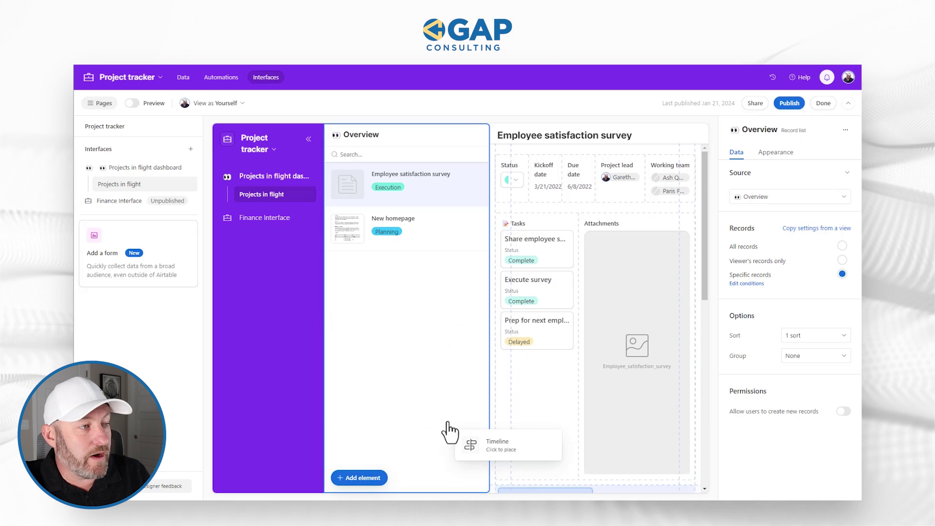
scroll(542, 417, "down", 5)
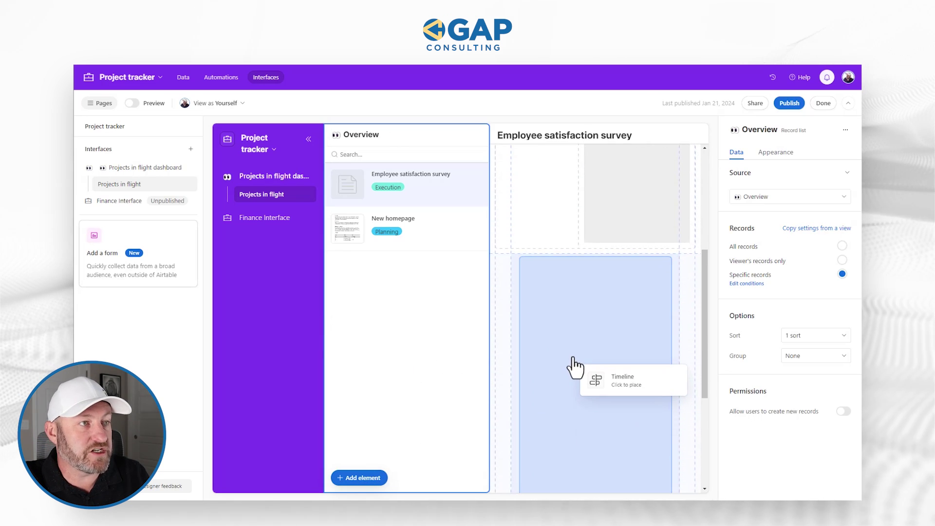
left_click(574, 361)
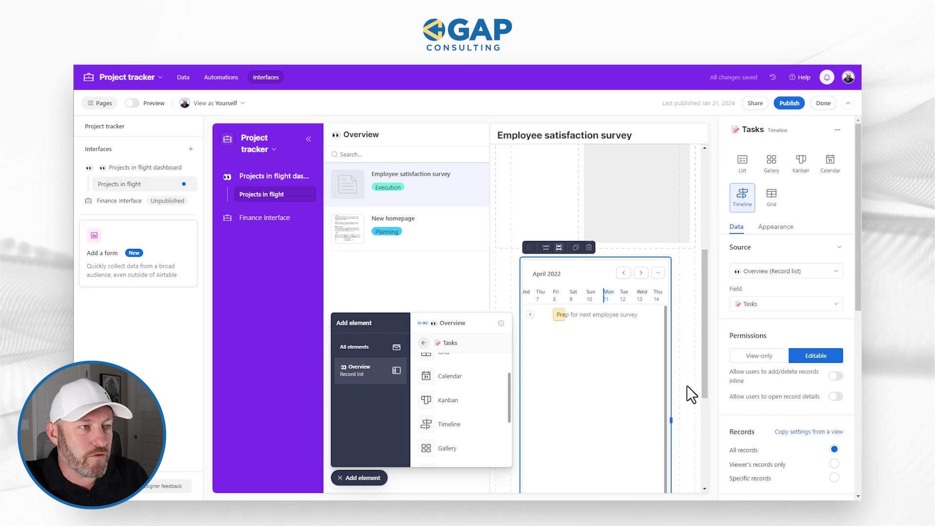
Collapse the interface navigation and the page list, and stretch the Tasks timeline to full width
left_click(309, 139)
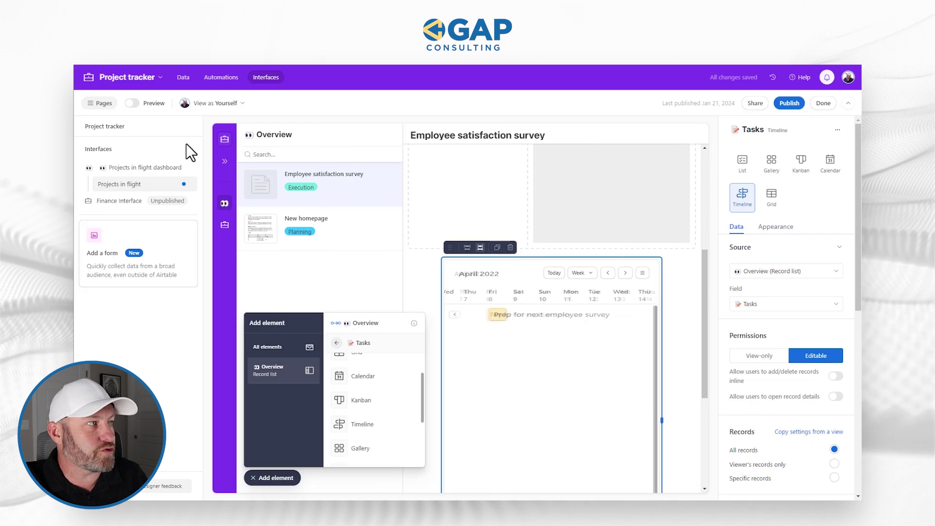
left_click(104, 109)
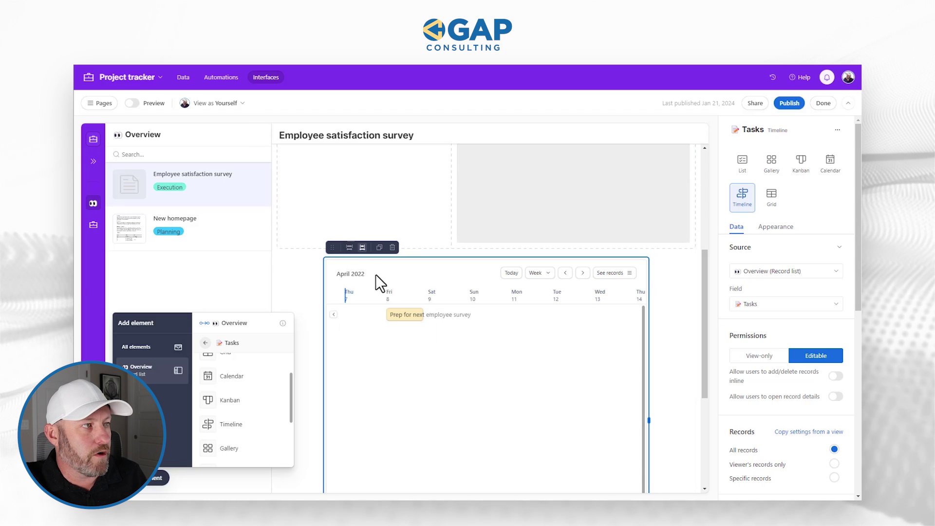
left_click(349, 247)
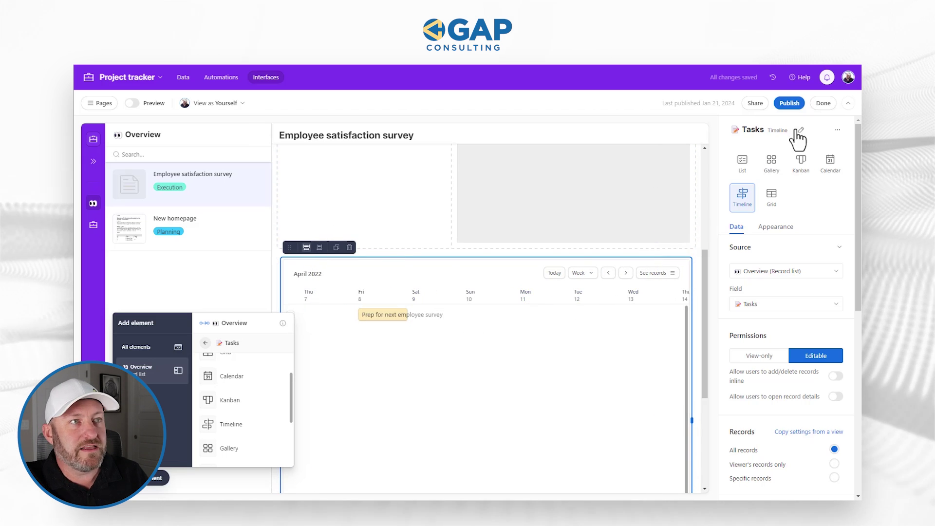
Publish the Projects in flight dashboard and review the Tasks timeline on the published Employee satisfaction survey record
left_click(790, 103)
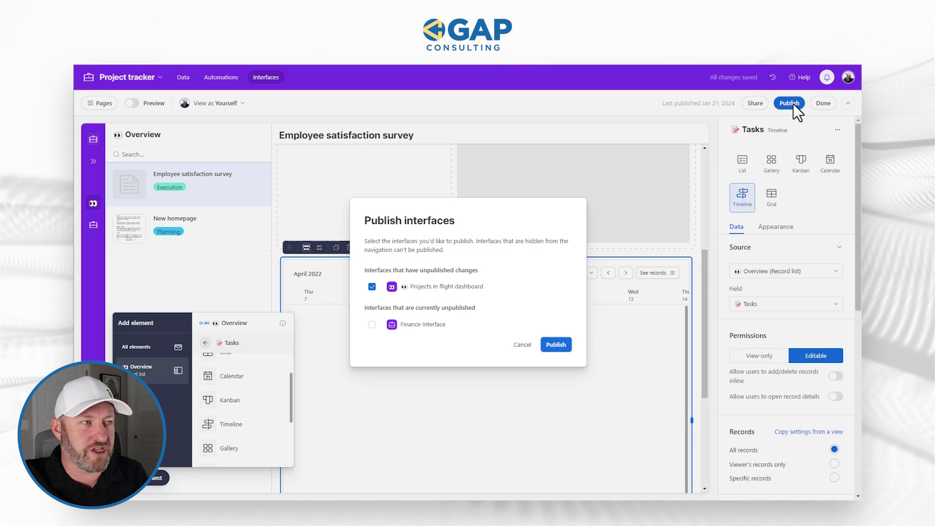
left_click(557, 347)
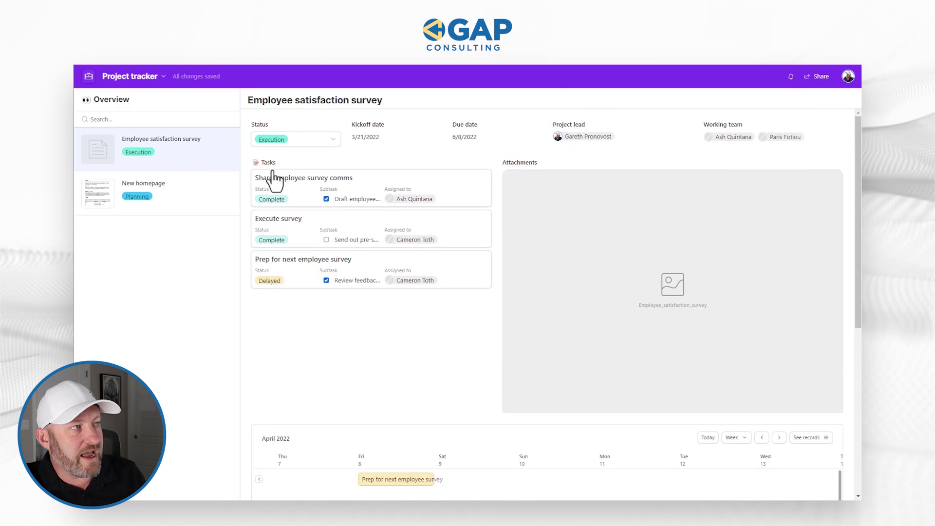
scroll(377, 290, "down", 3)
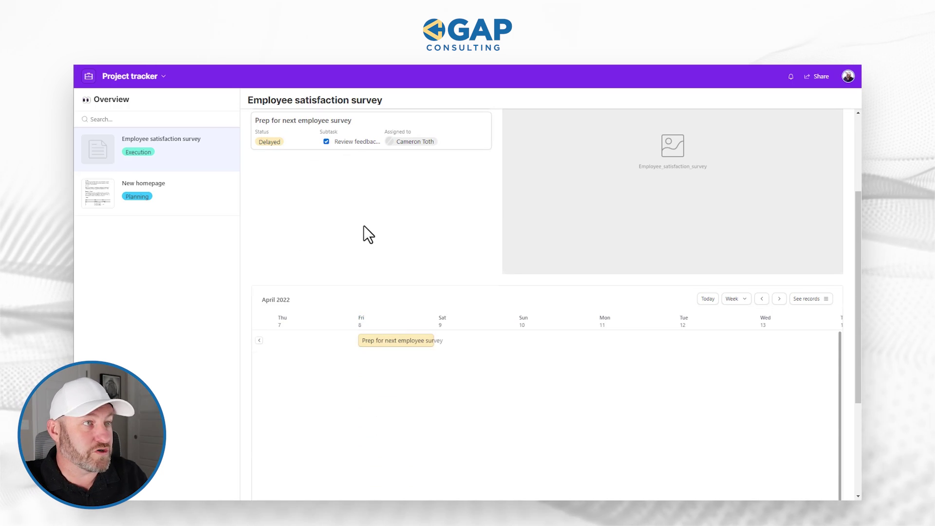
scroll(365, 229, "up", 3)
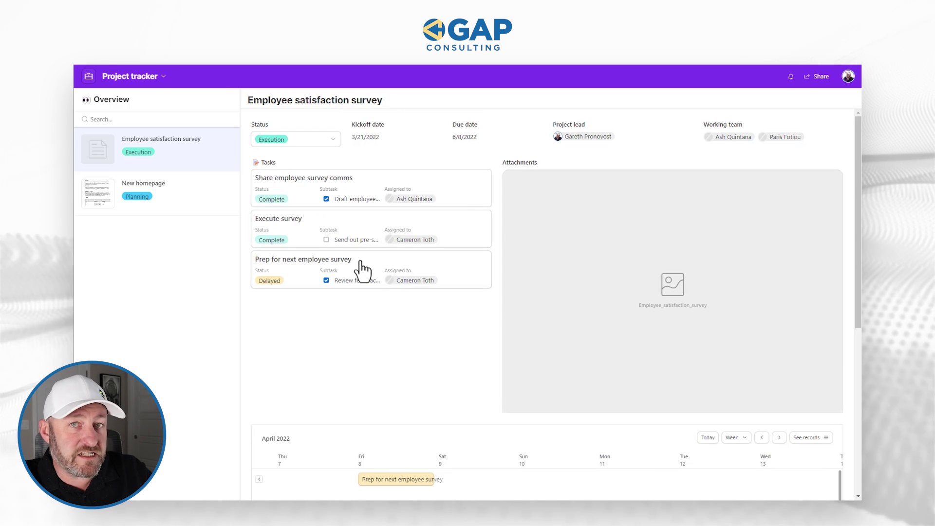
View the details of the Prep for next employee survey task, and return to editing the Projects in flight page
left_click(363, 269)
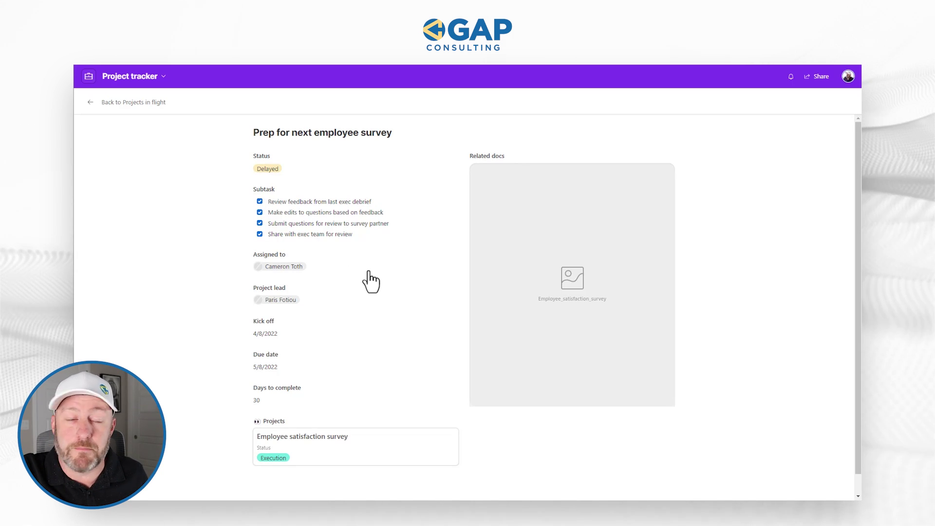
left_click(100, 103)
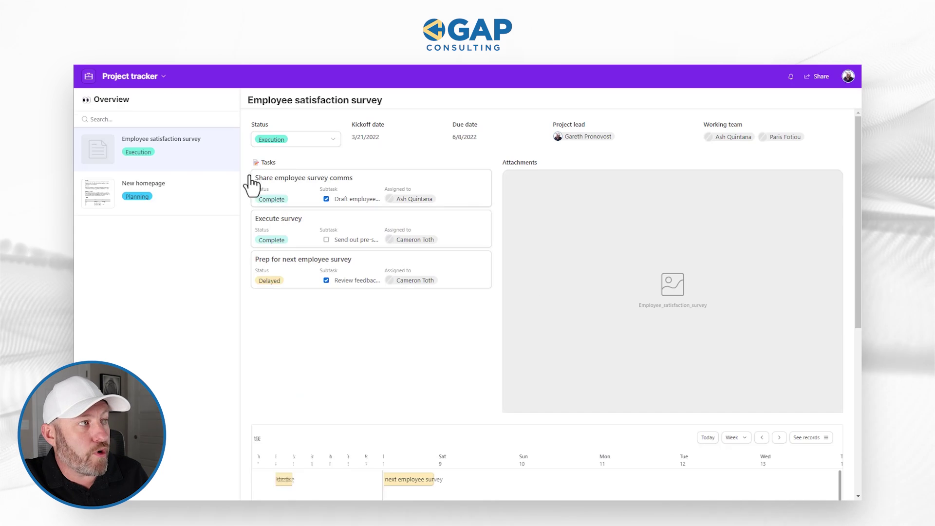
left_click(141, 77)
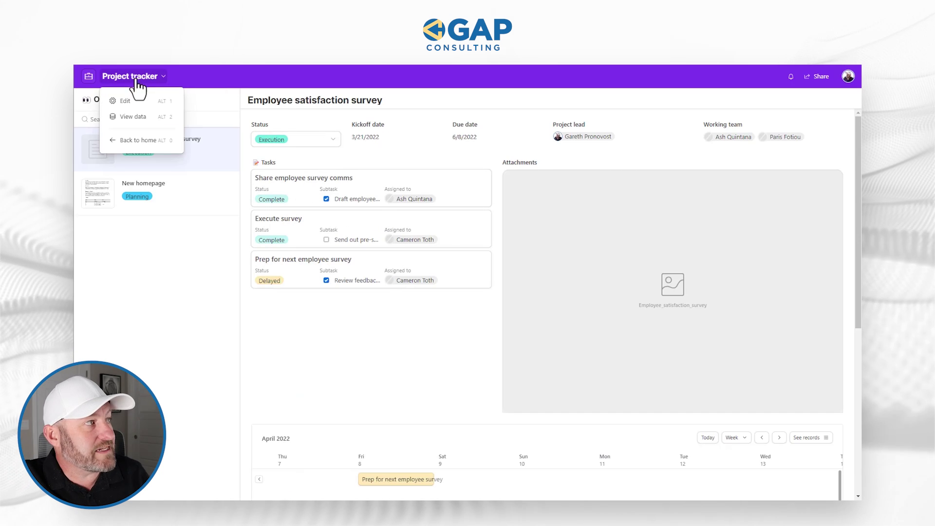
left_click(136, 101)
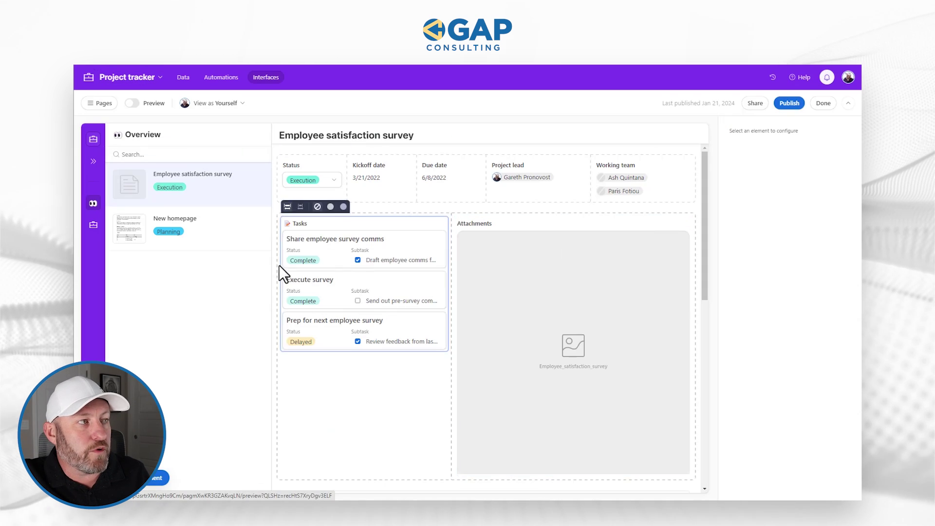
Customize the record details layout of the Tasks field, making its Subtask and Status fields editable
left_click(340, 252)
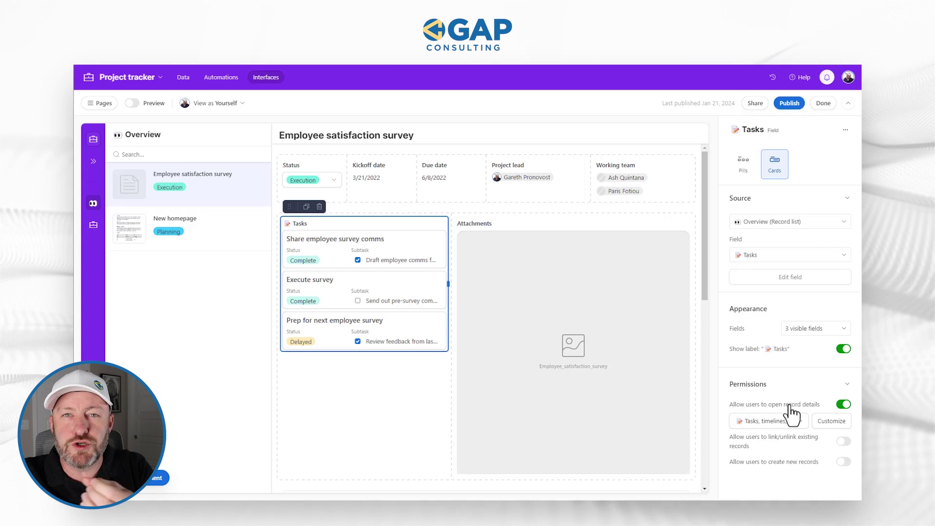
left_click(825, 421)
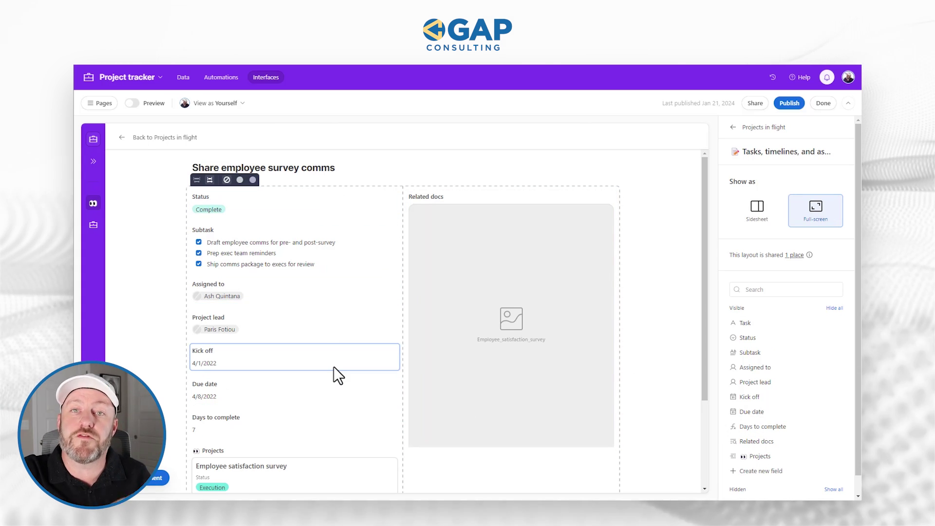
left_click(308, 258)
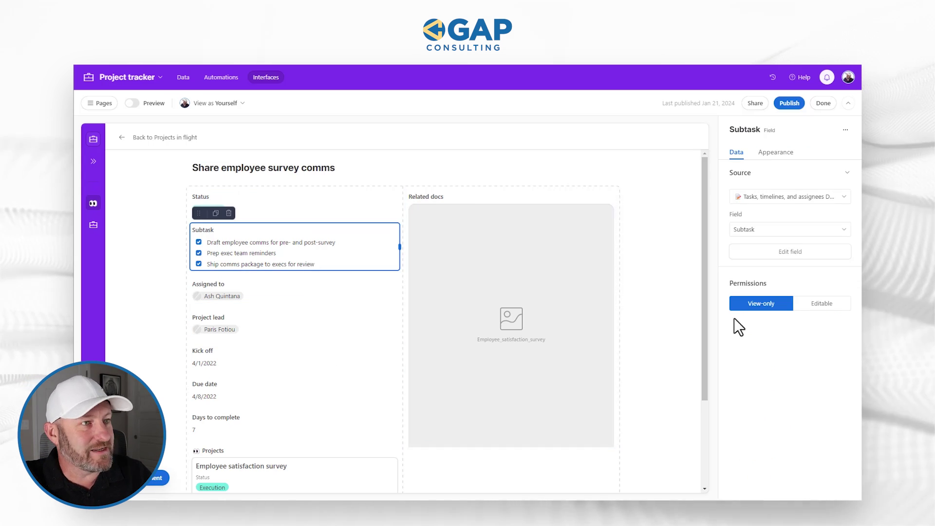
left_click(812, 308)
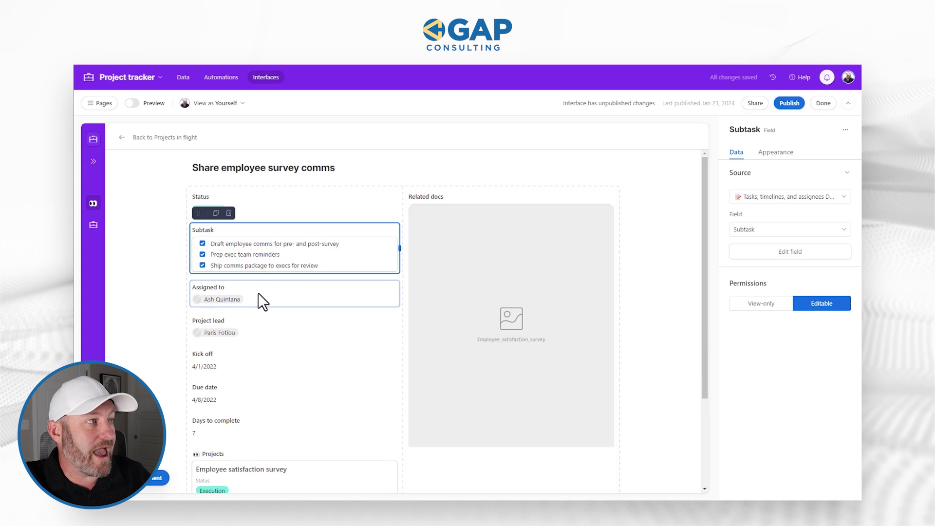
left_click(262, 217)
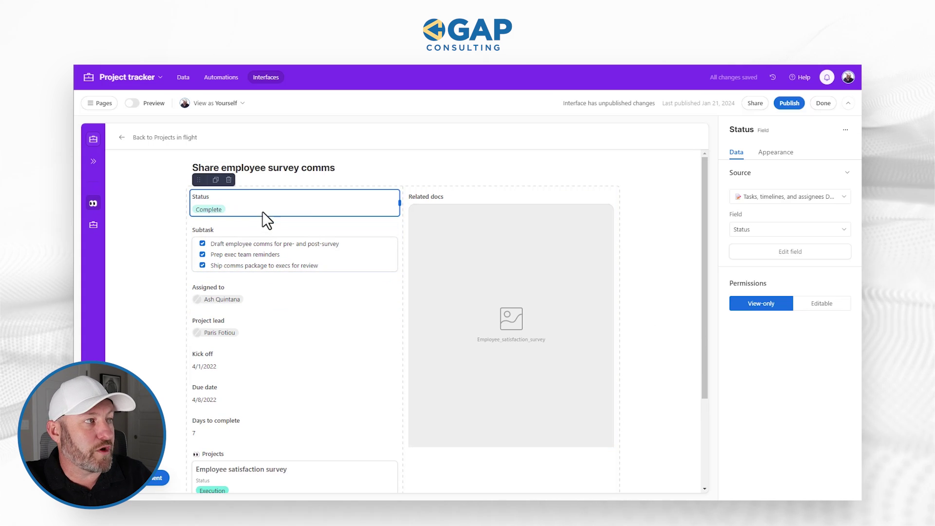
left_click(824, 305)
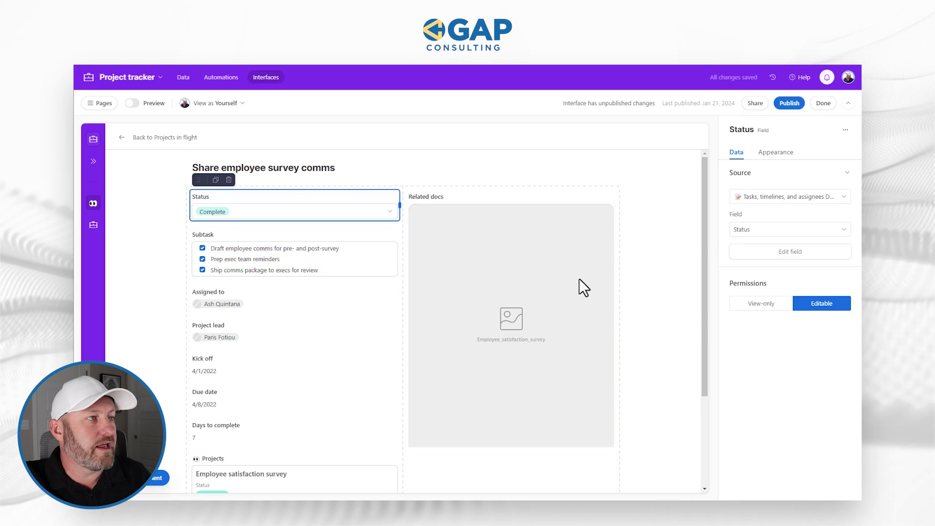
Set the task record details to show as a sidesheet and publish the Projects in flight dashboard
left_click(639, 250)
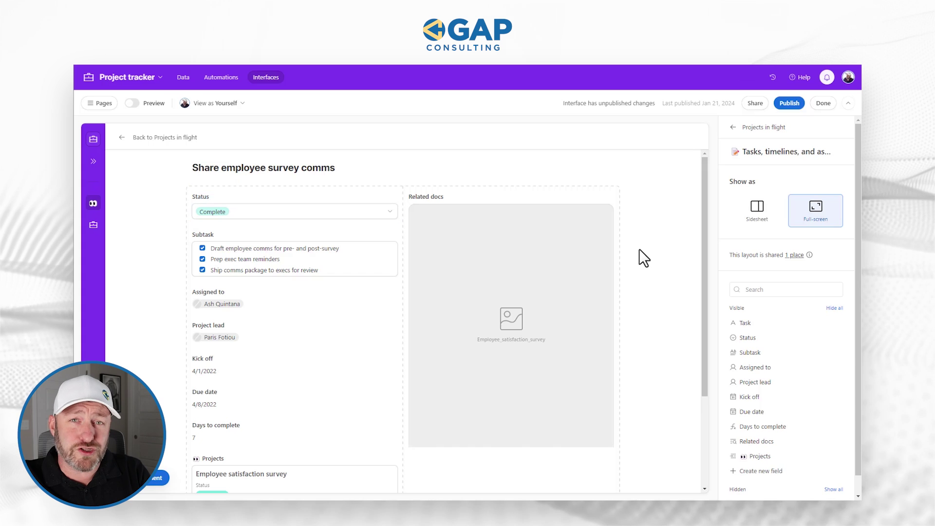
left_click(757, 208)
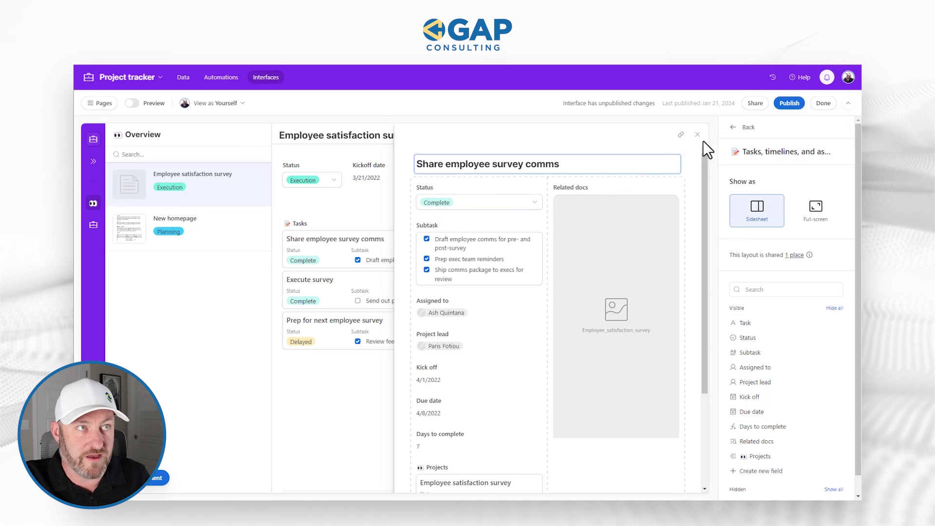
left_click(790, 105)
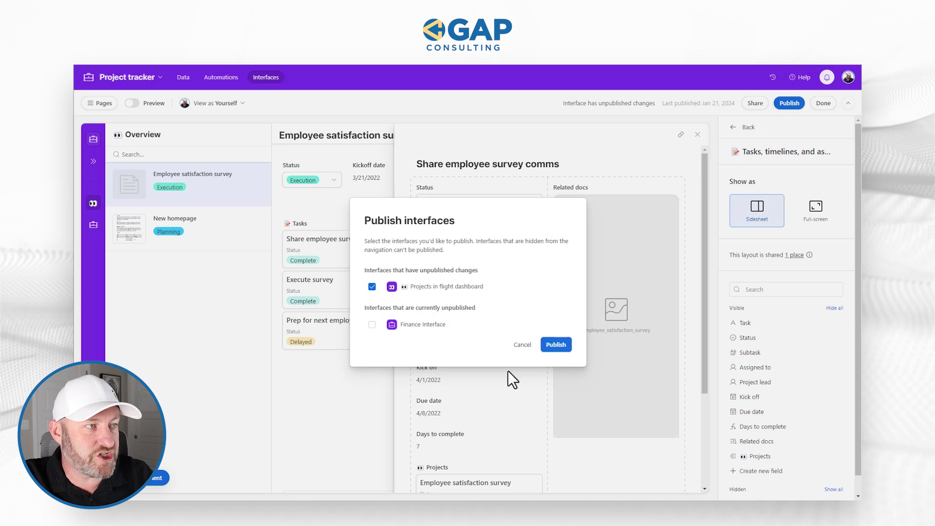
left_click(556, 345)
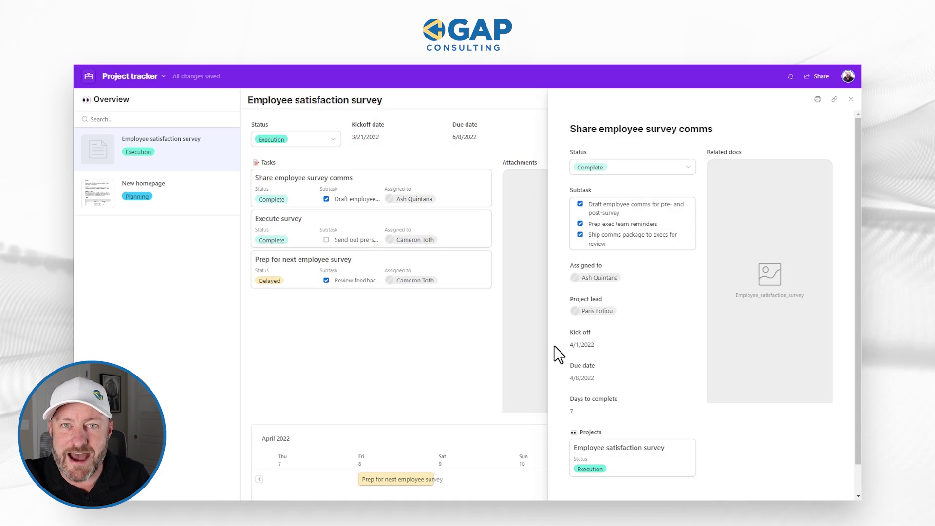
Close the Share employee survey comms details, and view the New homepage record before returning to Employee satisfaction survey
left_click(851, 98)
left_click(175, 208)
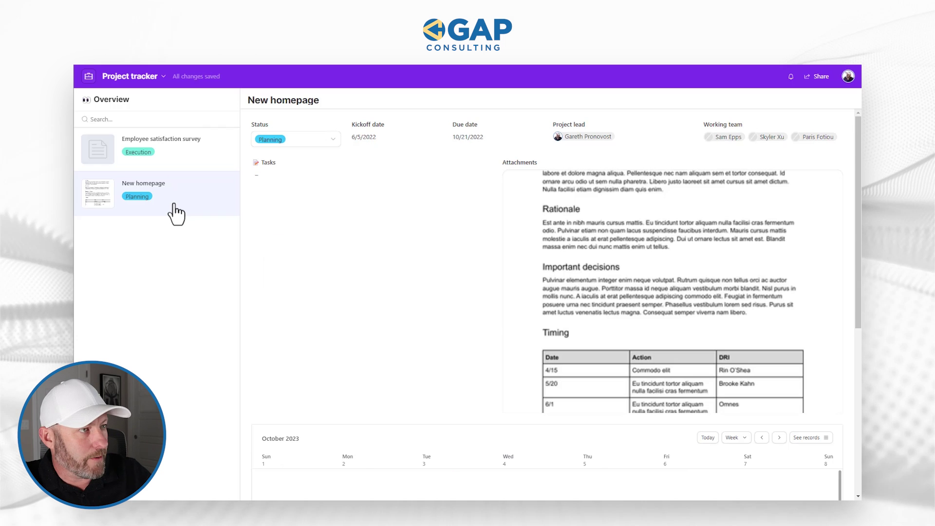
left_click(195, 162)
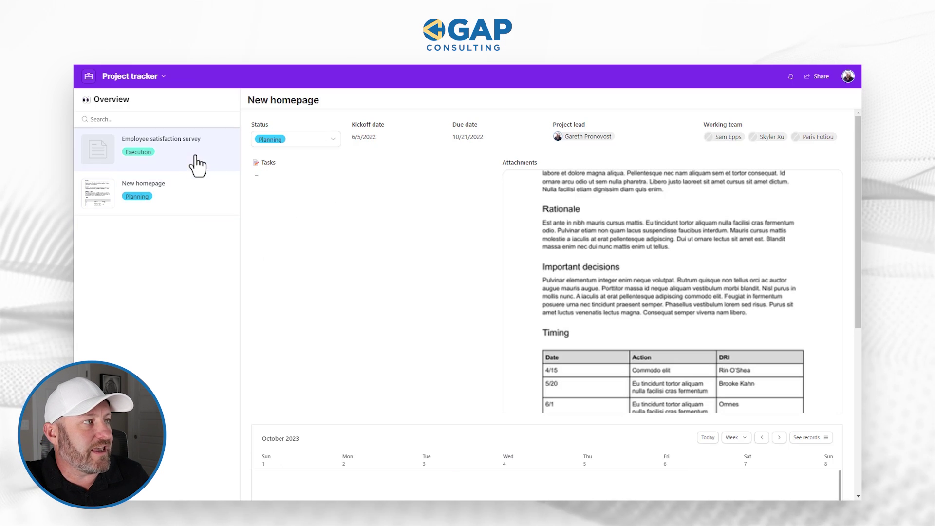
In the Execute survey task, check off Turn on survey tool and Send out pre-survey comms, and view the Status choices without changing them
left_click(304, 235)
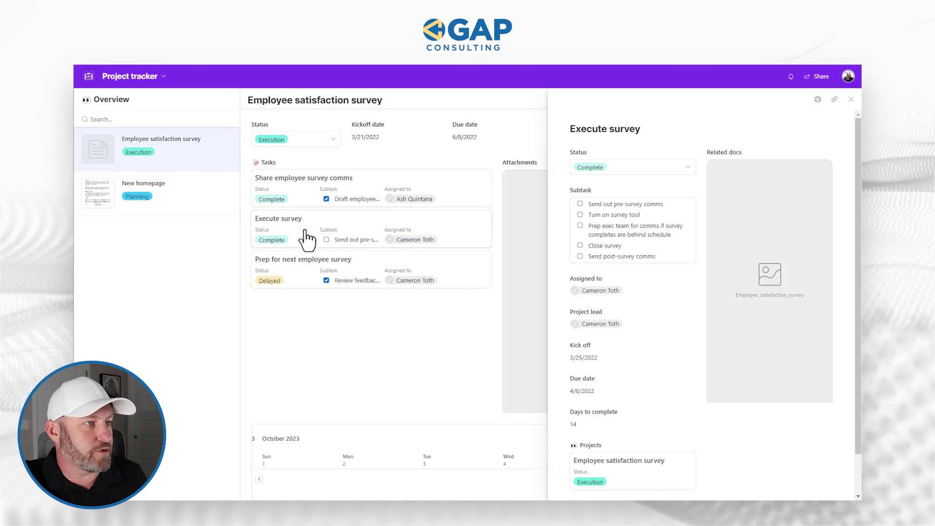
left_click(581, 214)
left_click(580, 204)
left_click(622, 173)
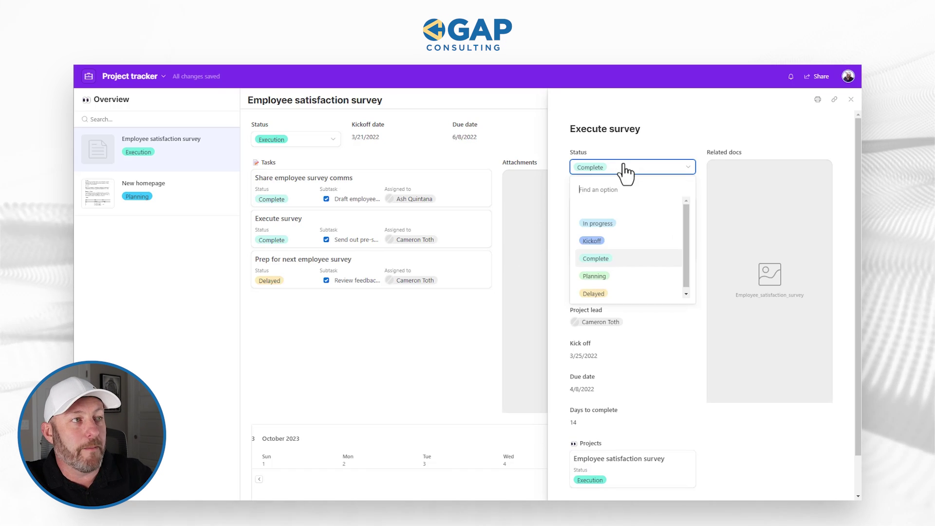
left_click(629, 151)
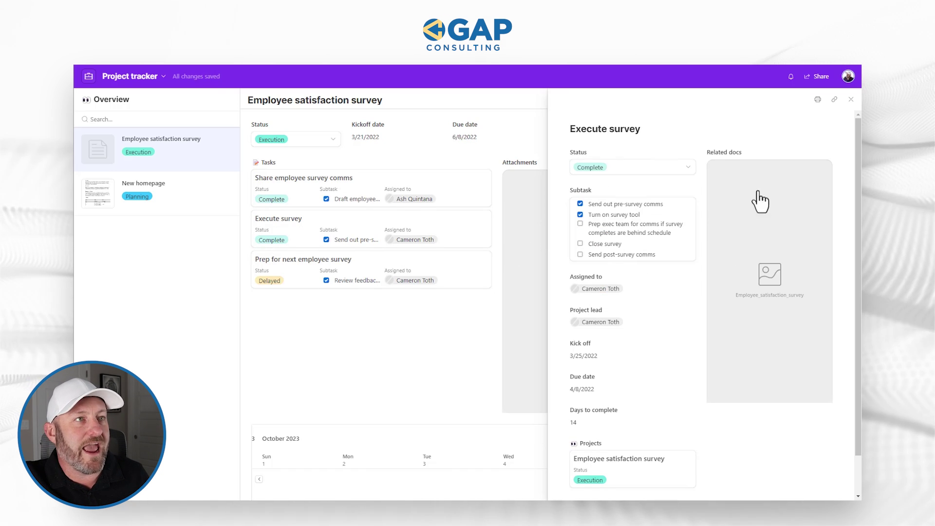
left_click(851, 100)
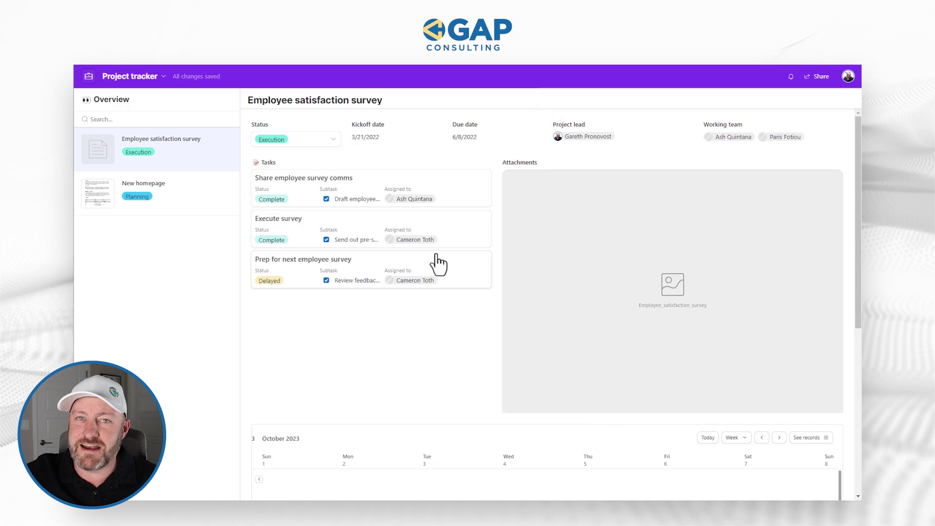